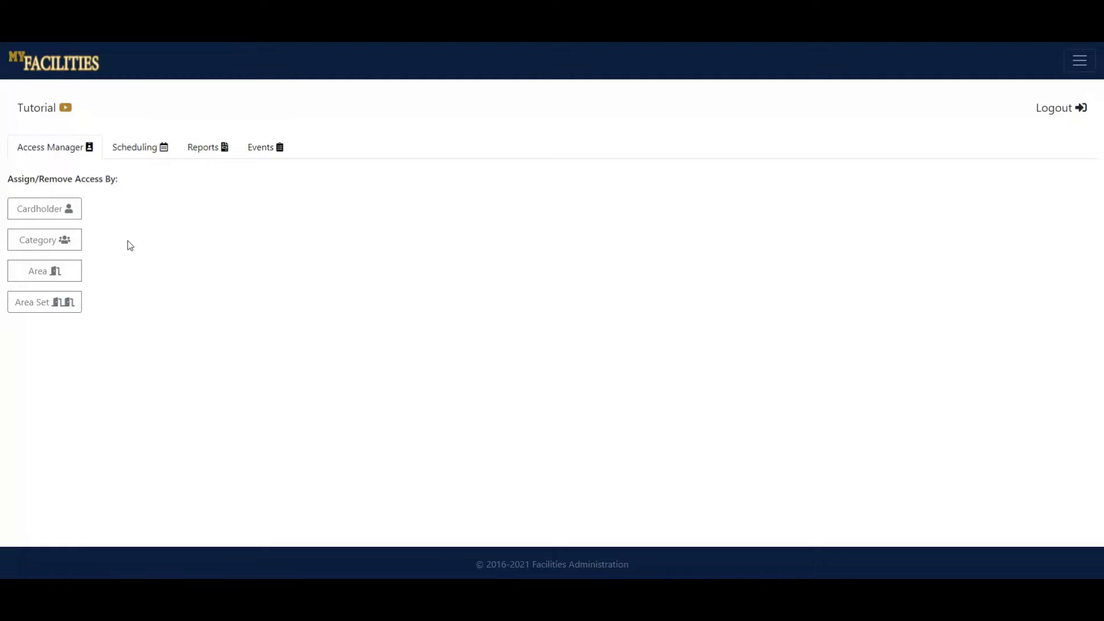
On the Access Manager tab, choose to assign access by Cardholder.
{"action": "left_click", "coordinate": [64, 146]}
{"action": "left_click", "coordinate": [70, 213]}
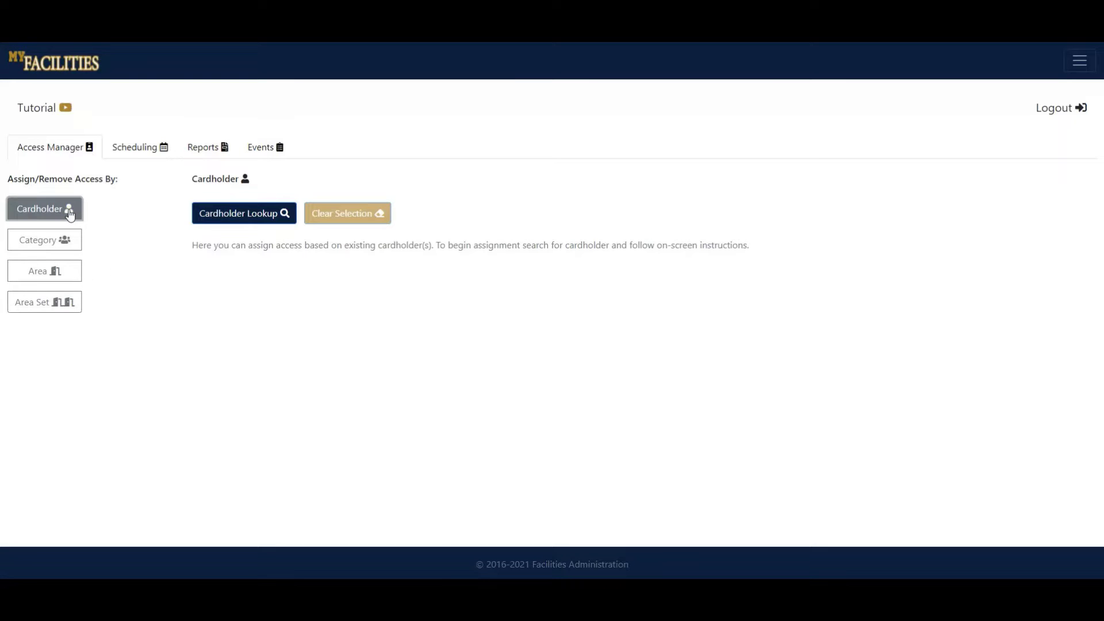
Look up the cardholder by their ID number and add them to the cardholder results table.
{"action": "left_click", "coordinate": [246, 217]}
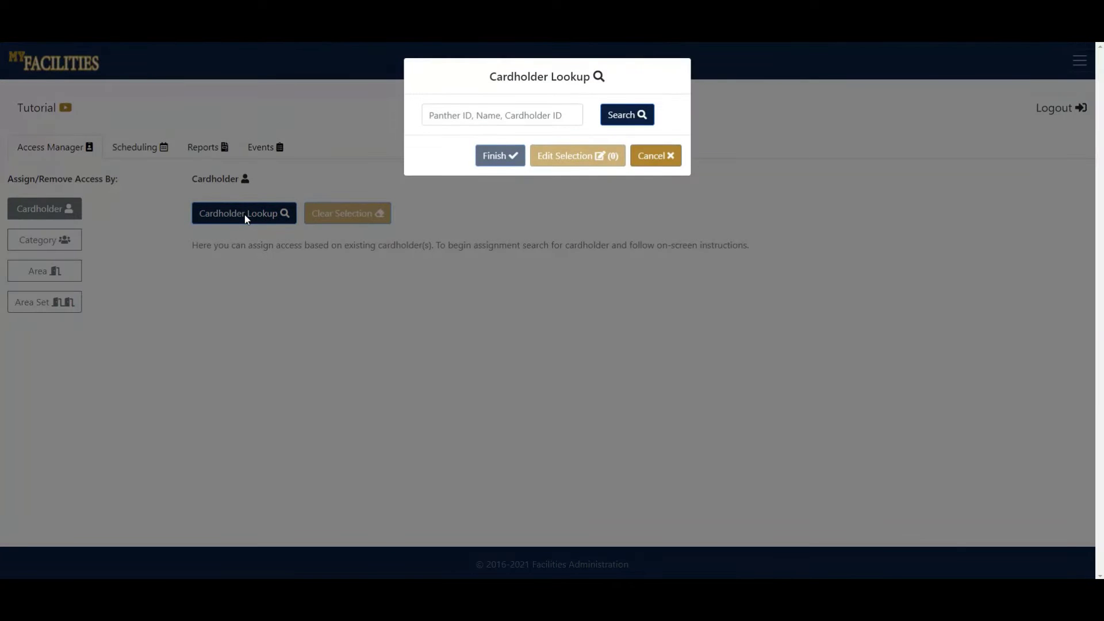
{"action": "left_click", "coordinate": [489, 117]}
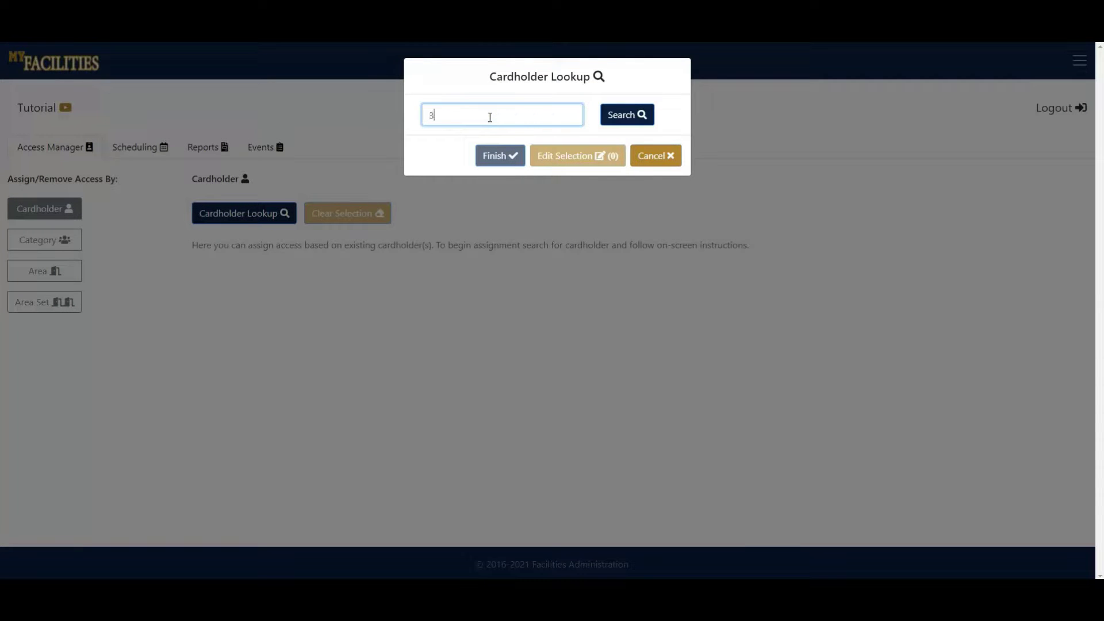
{"action": "left_click", "coordinate": [627, 119]}
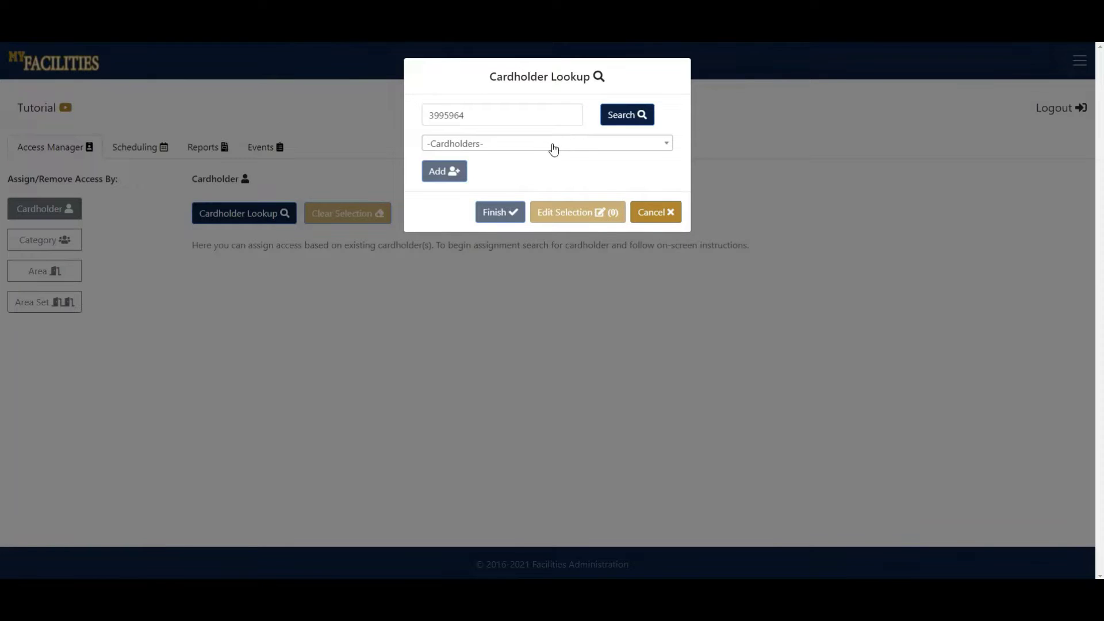
{"action": "left_click", "coordinate": [551, 146]}
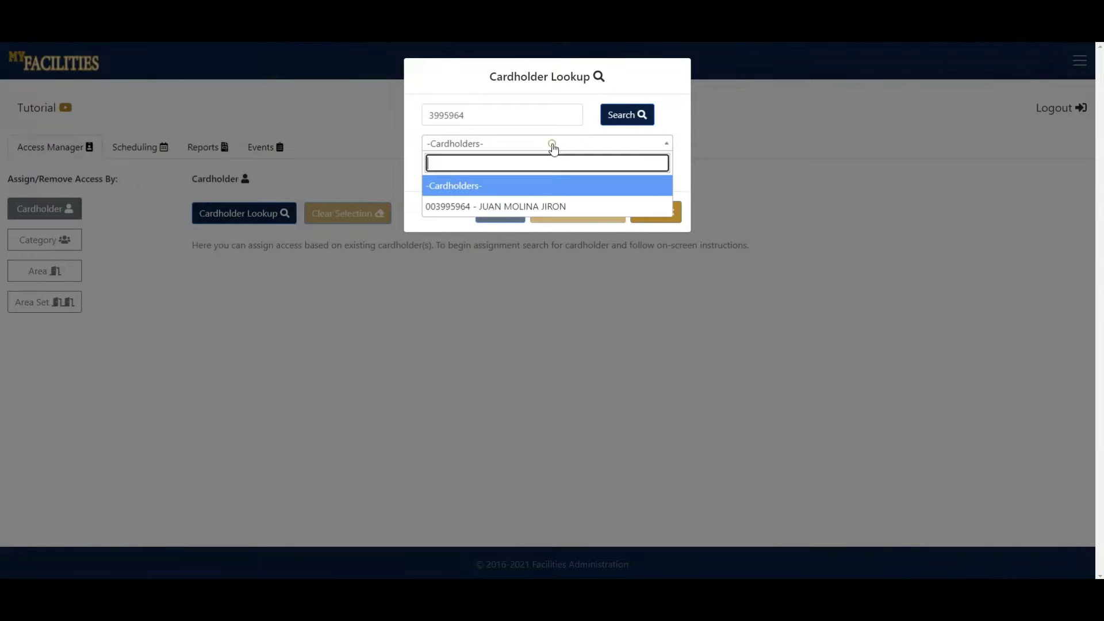
{"action": "left_click", "coordinate": [447, 208]}
{"action": "left_click", "coordinate": [440, 178]}
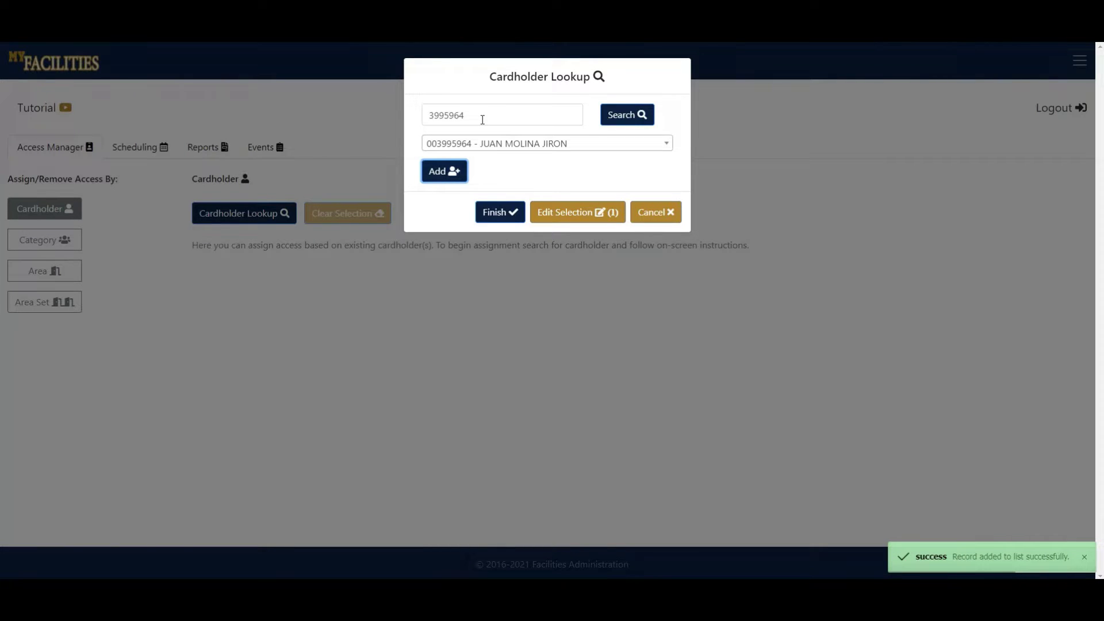
{"action": "left_click", "coordinate": [576, 212]}
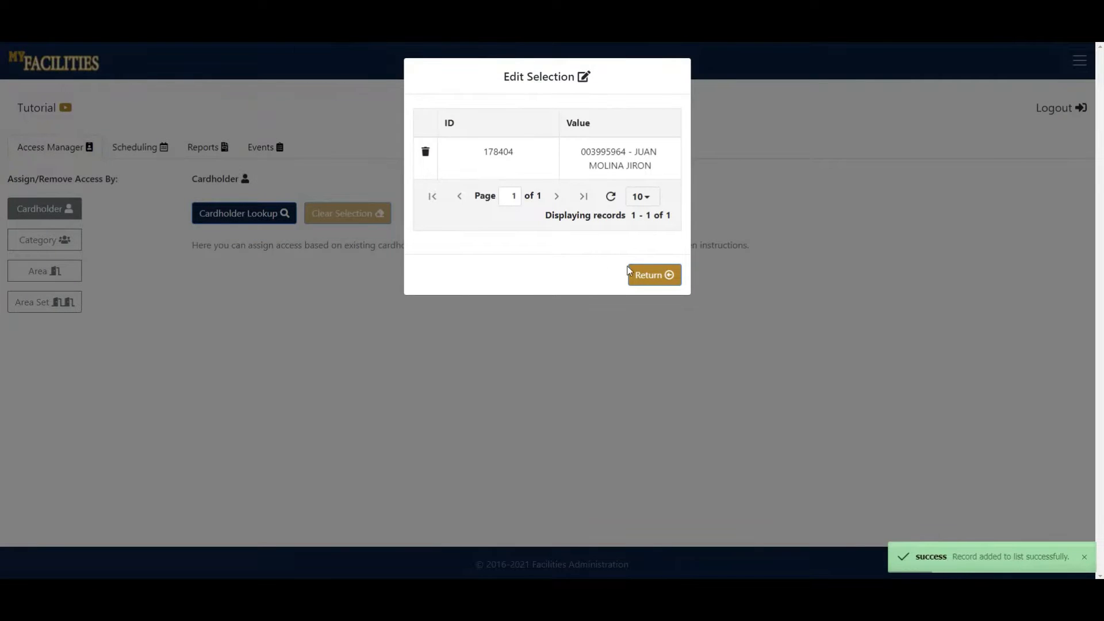
{"action": "left_click", "coordinate": [647, 277]}
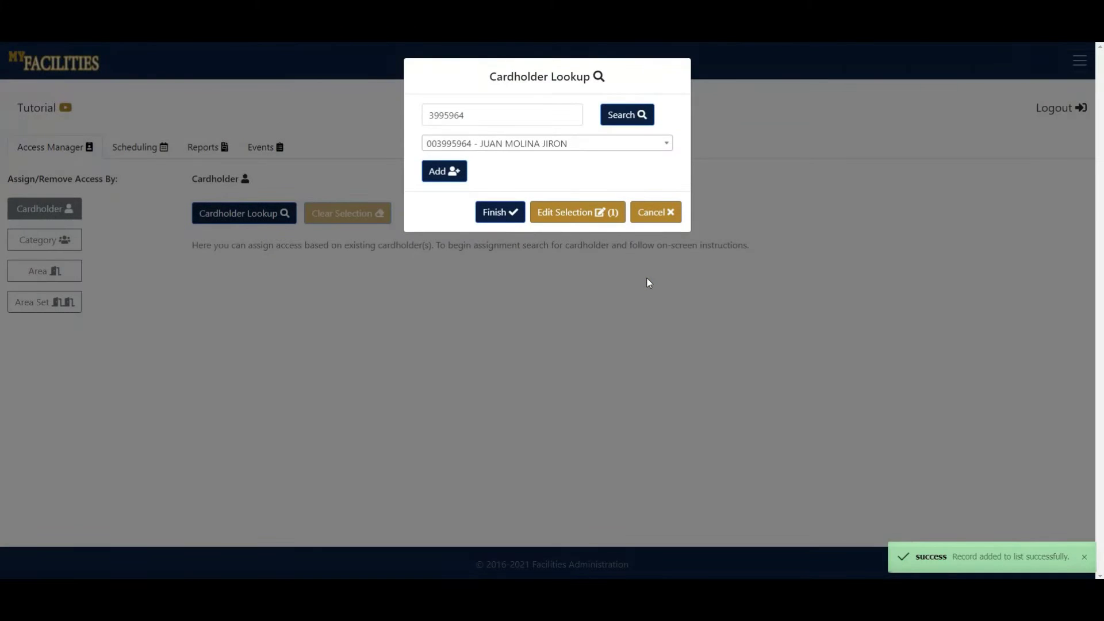
{"action": "left_click", "coordinate": [507, 214]}
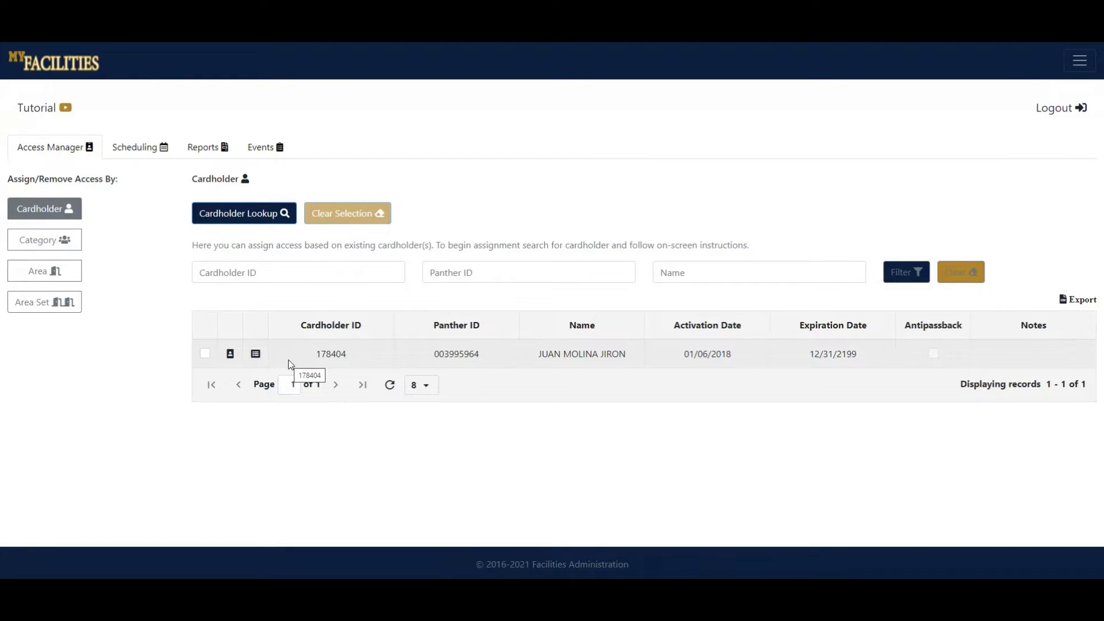
Tick the cardholder's row to list their 565 existing area accesses.
{"action": "left_click", "coordinate": [204, 354]}
{"action": "scroll", "coordinate": [178, 348], "scroll_direction": "down", "scroll_amount": 5}
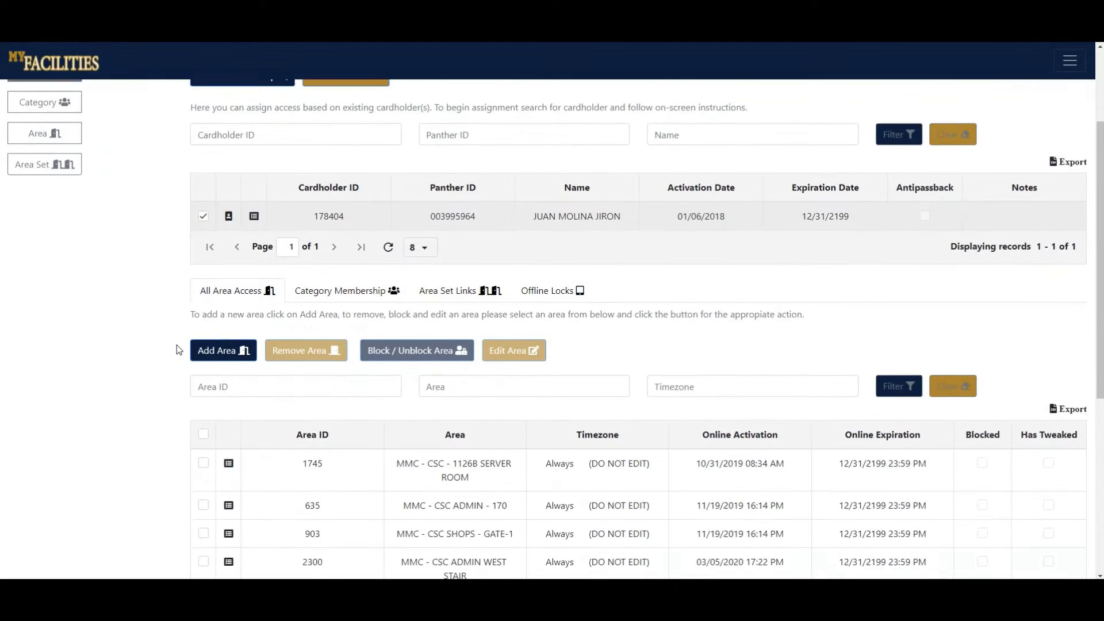
{"action": "scroll", "coordinate": [178, 348], "scroll_direction": "down", "scroll_amount": 3}
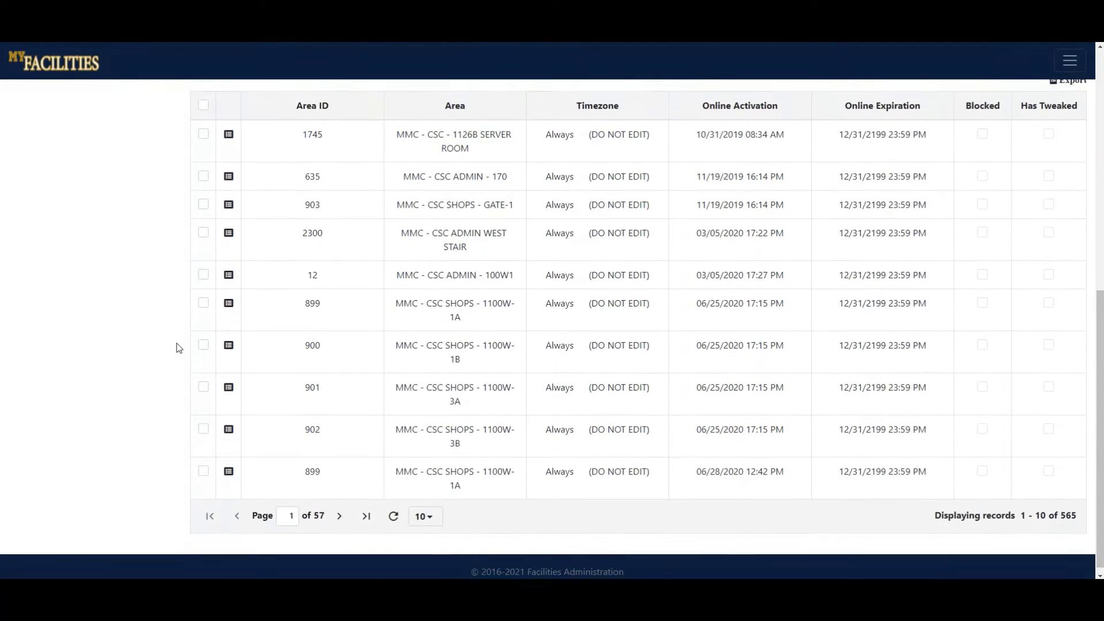
{"action": "scroll", "coordinate": [178, 348], "scroll_direction": "up", "scroll_amount": 2}
{"action": "scroll", "coordinate": [178, 348], "scroll_direction": "up", "scroll_amount": 2}
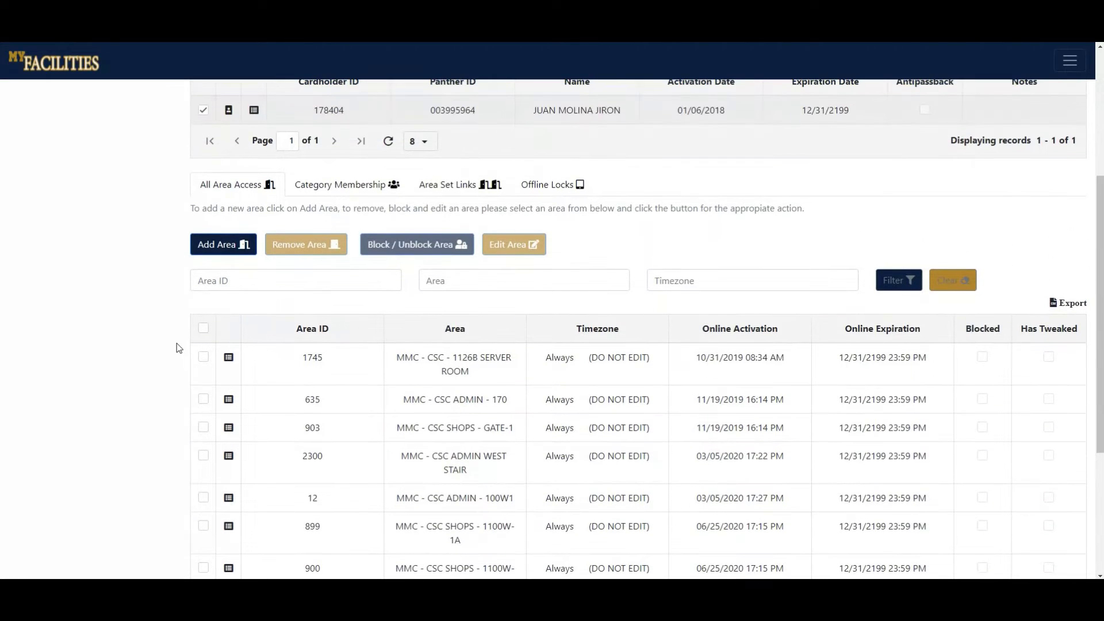
Search areas for 'csc' and queue 350 CSC ADMIN - 100W7 and 351 CSC ADMIN - 221.
{"action": "left_click", "coordinate": [219, 245]}
{"action": "left_click", "coordinate": [397, 122]}
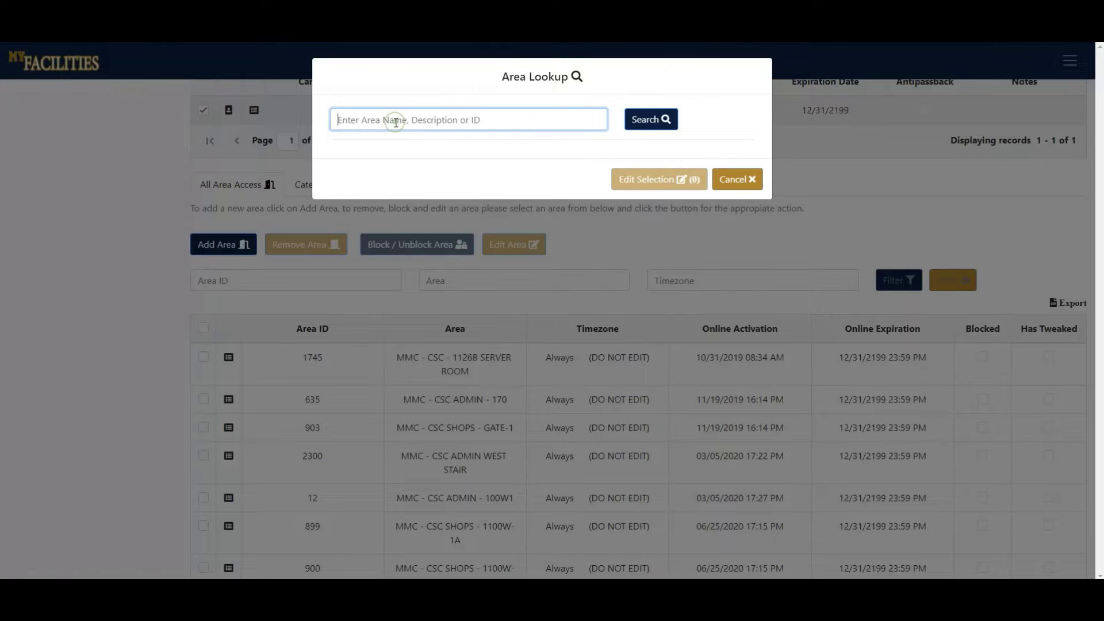
{"action": "type", "text": "csc"}
{"action": "left_click", "coordinate": [653, 119]}
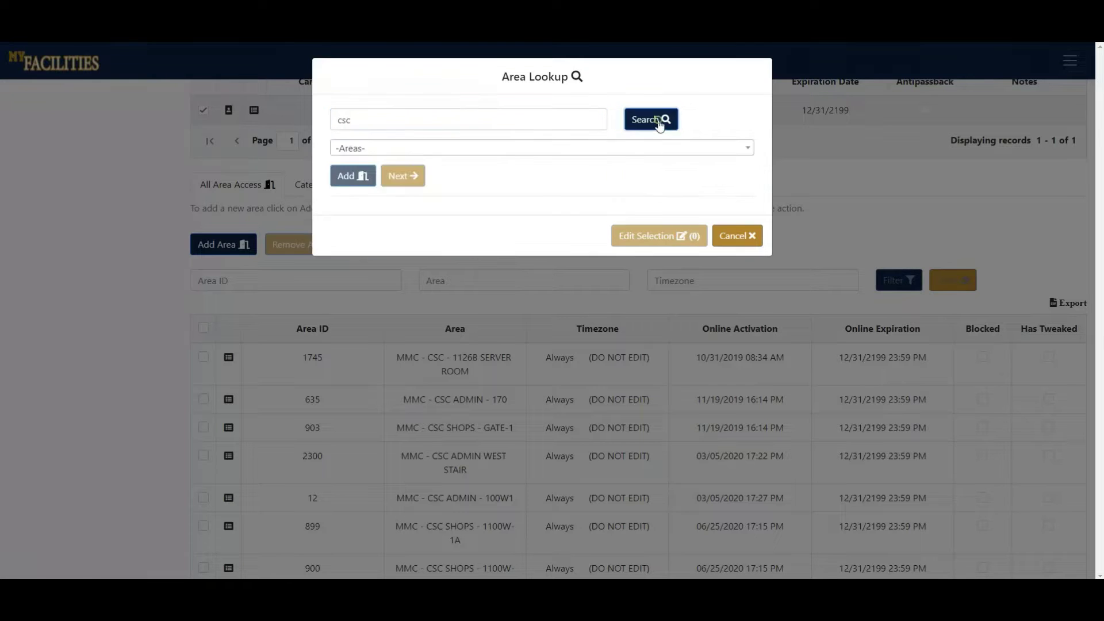
{"action": "left_click", "coordinate": [498, 153]}
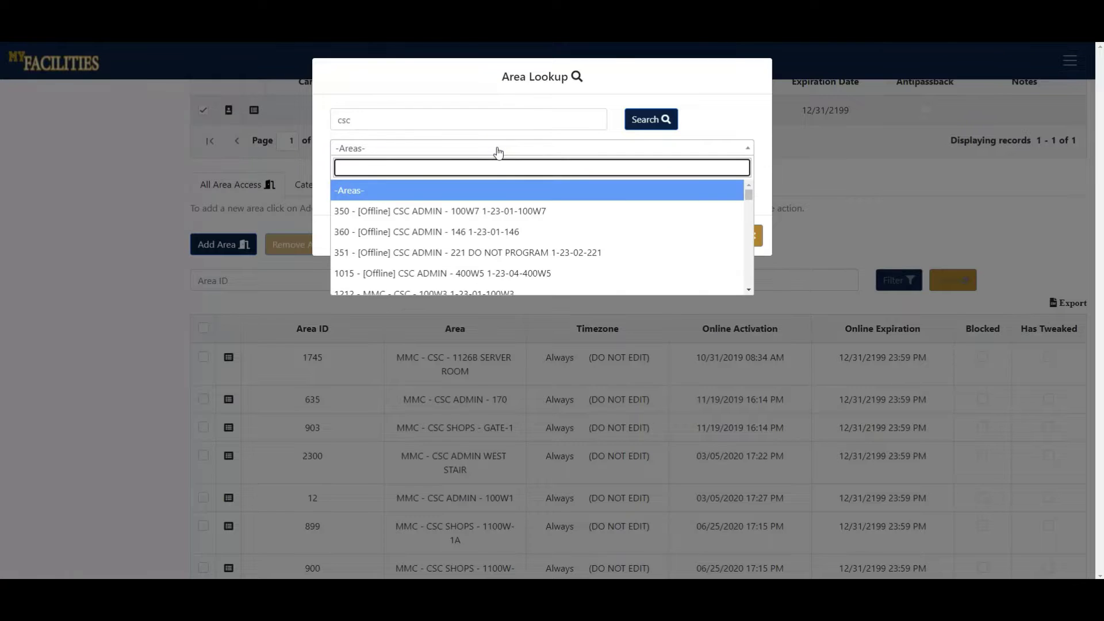
{"action": "left_click", "coordinate": [434, 211]}
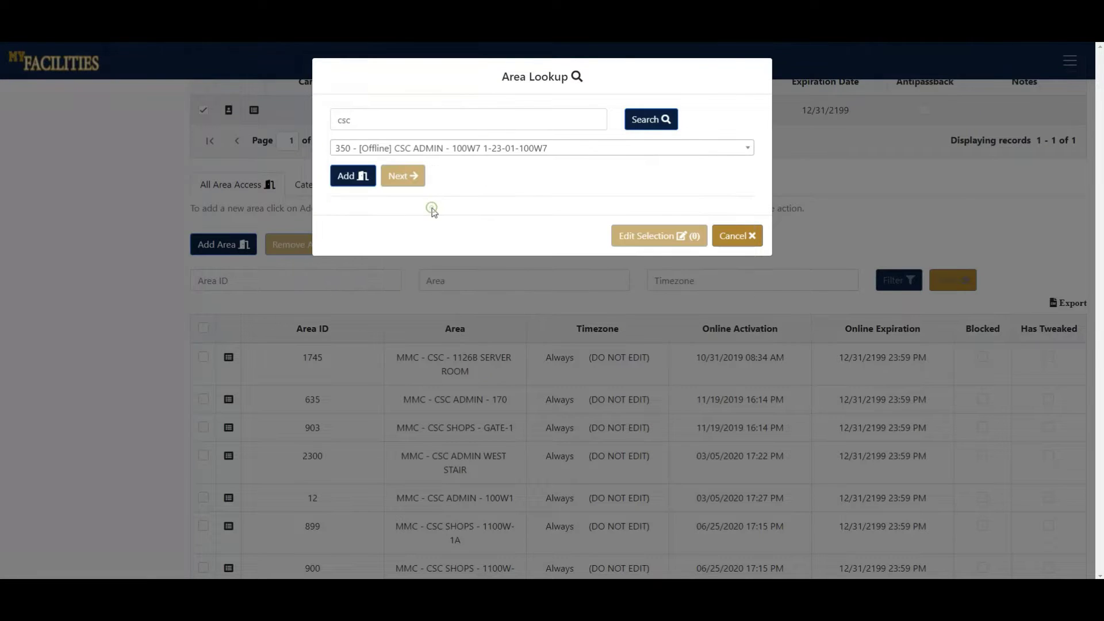
{"action": "left_click", "coordinate": [359, 183]}
{"action": "left_click", "coordinate": [493, 151]}
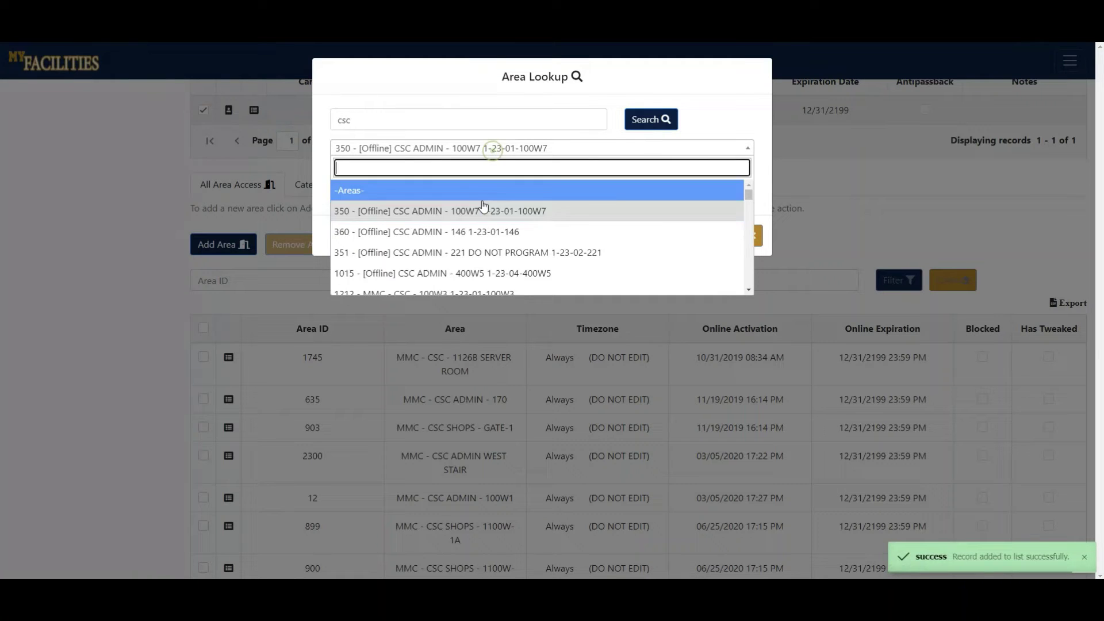
{"action": "left_click", "coordinate": [477, 254]}
{"action": "left_click", "coordinate": [358, 178]}
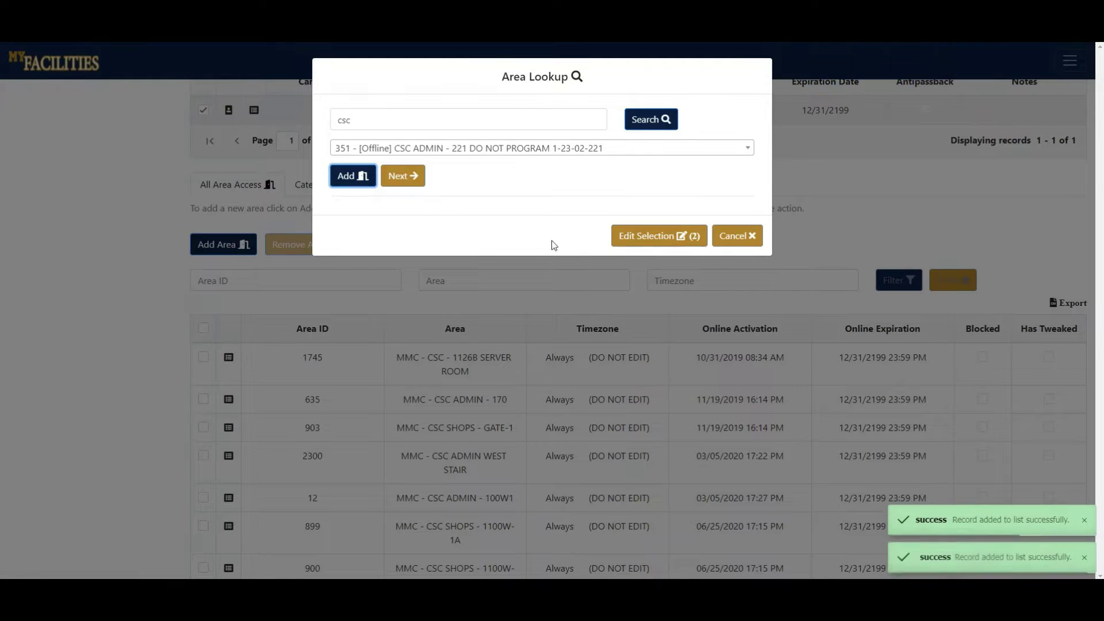
{"action": "left_click", "coordinate": [653, 243]}
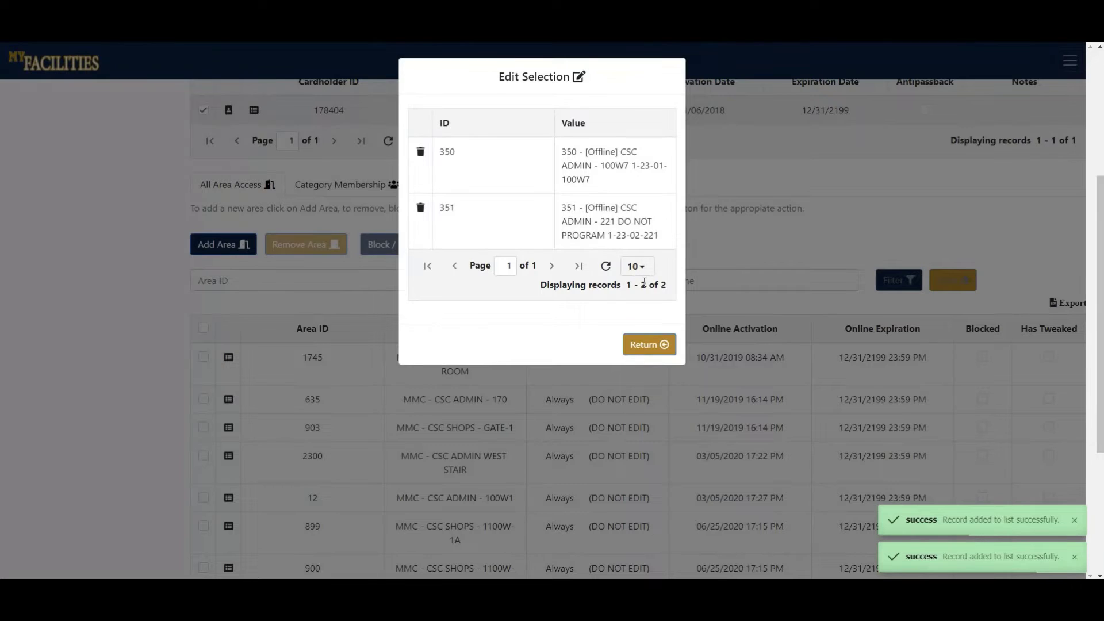
{"action": "left_click", "coordinate": [638, 344]}
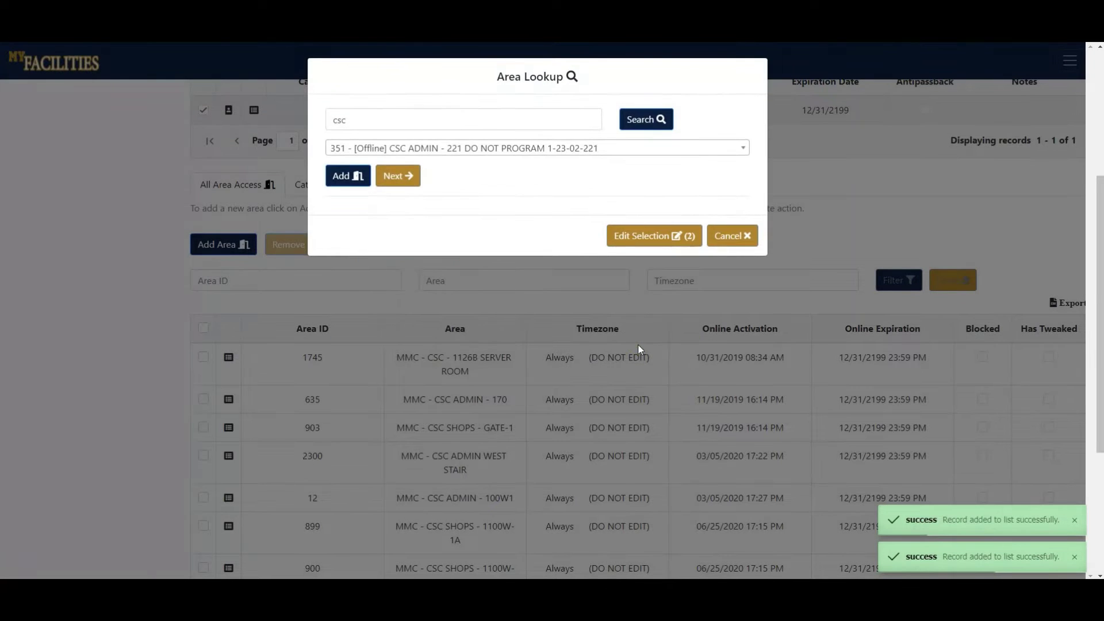
Grant both queued areas with online activation set to 11/09/2021 10:36 AM.
{"action": "left_click", "coordinate": [403, 179]}
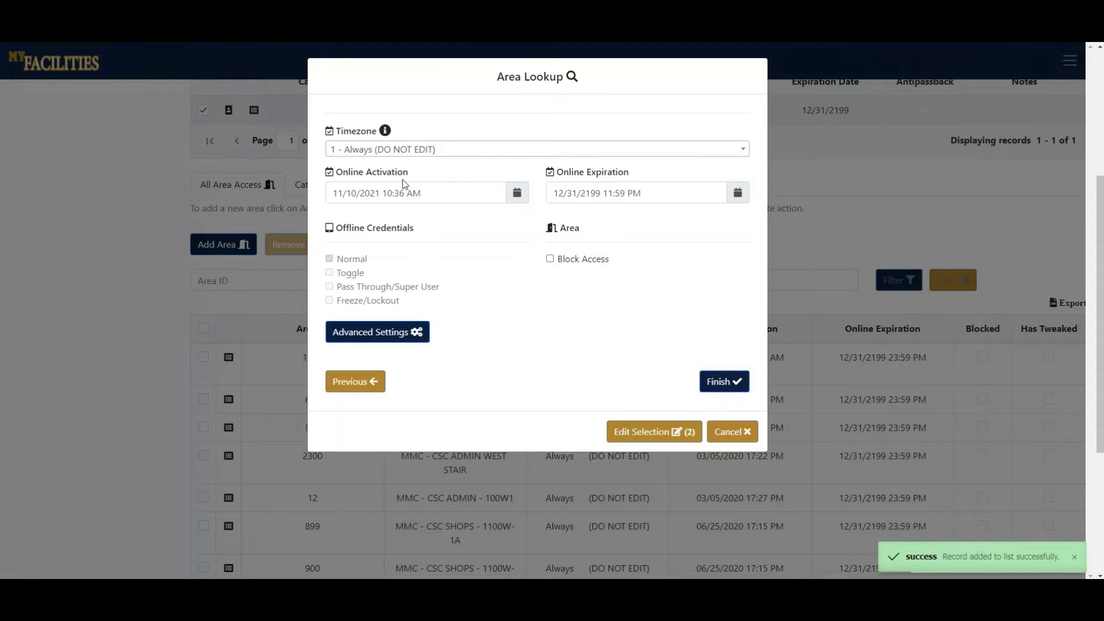
{"action": "left_click", "coordinate": [517, 193]}
{"action": "left_click", "coordinate": [374, 271]}
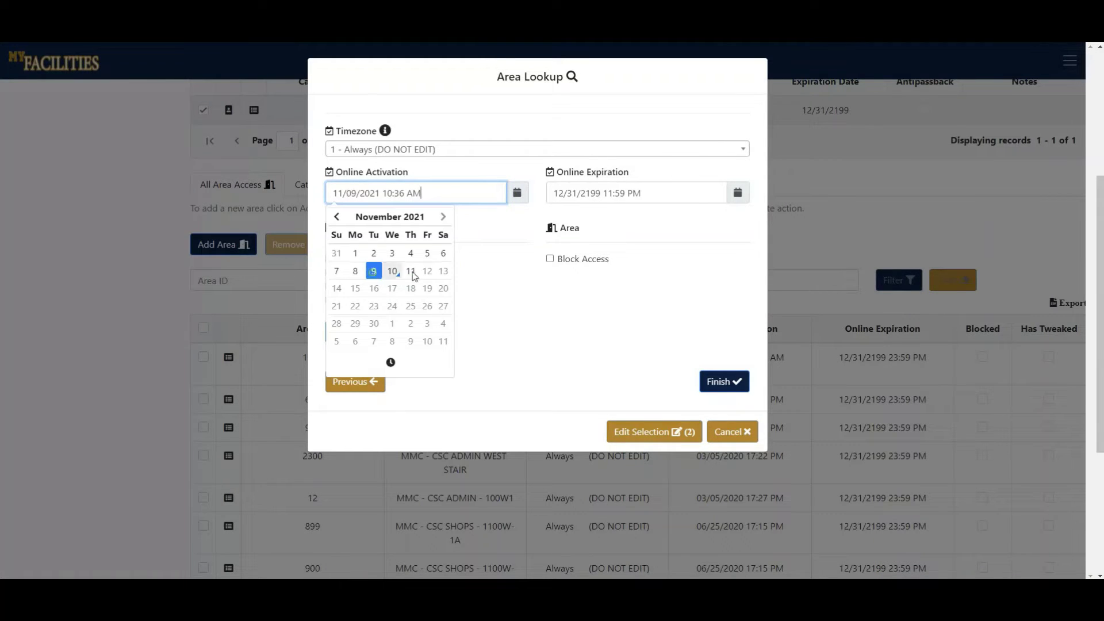
{"action": "left_click", "coordinate": [646, 320]}
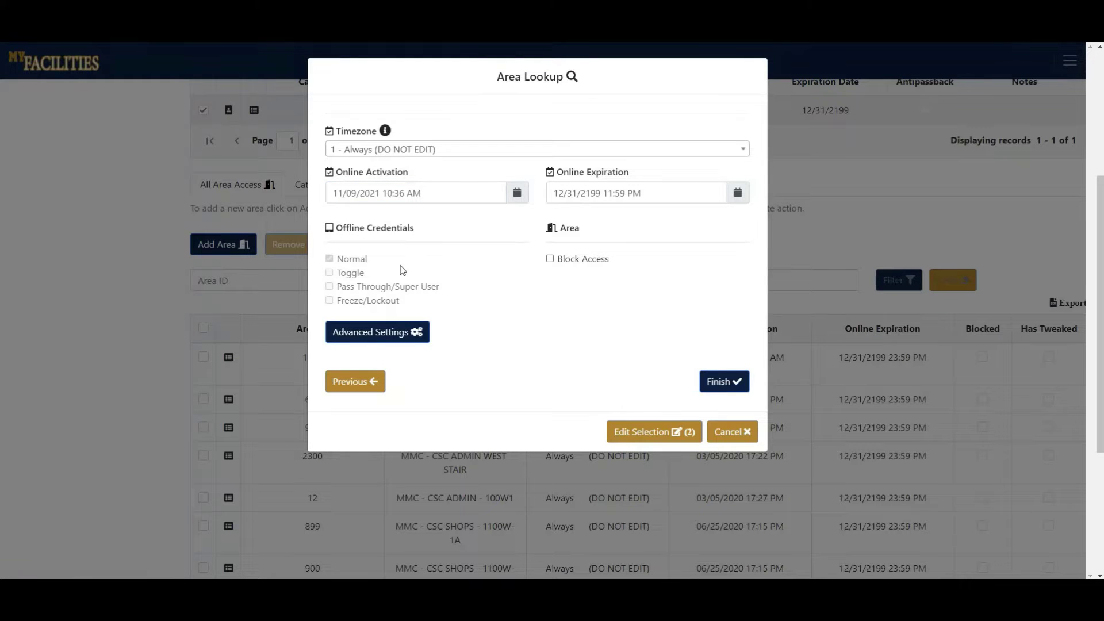
{"action": "left_click", "coordinate": [393, 338]}
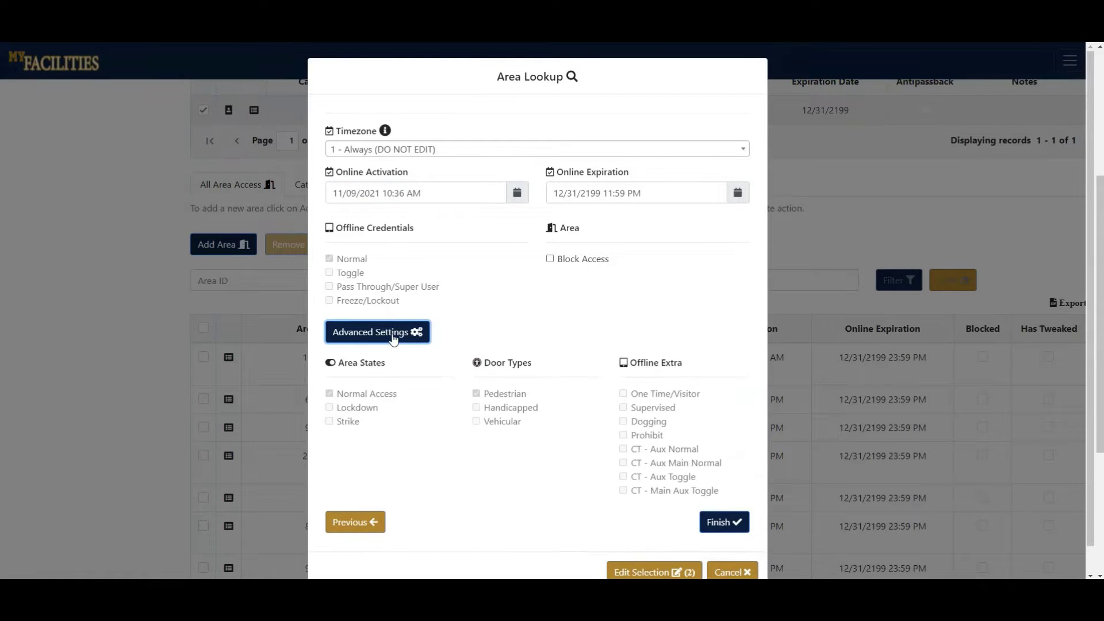
{"action": "left_click", "coordinate": [393, 338]}
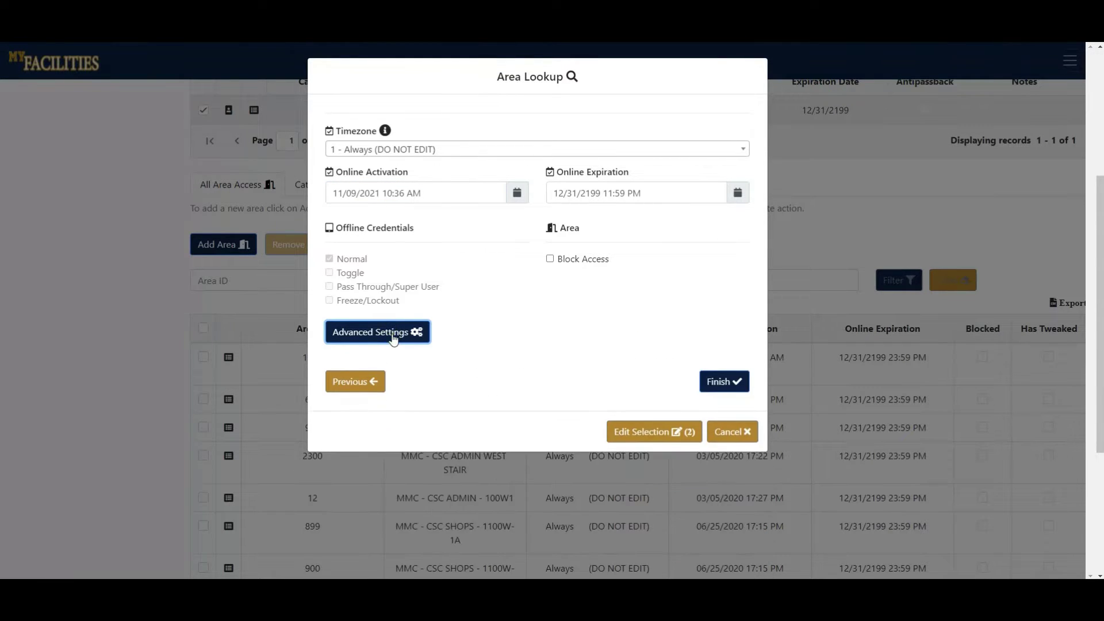
{"action": "left_click", "coordinate": [726, 383]}
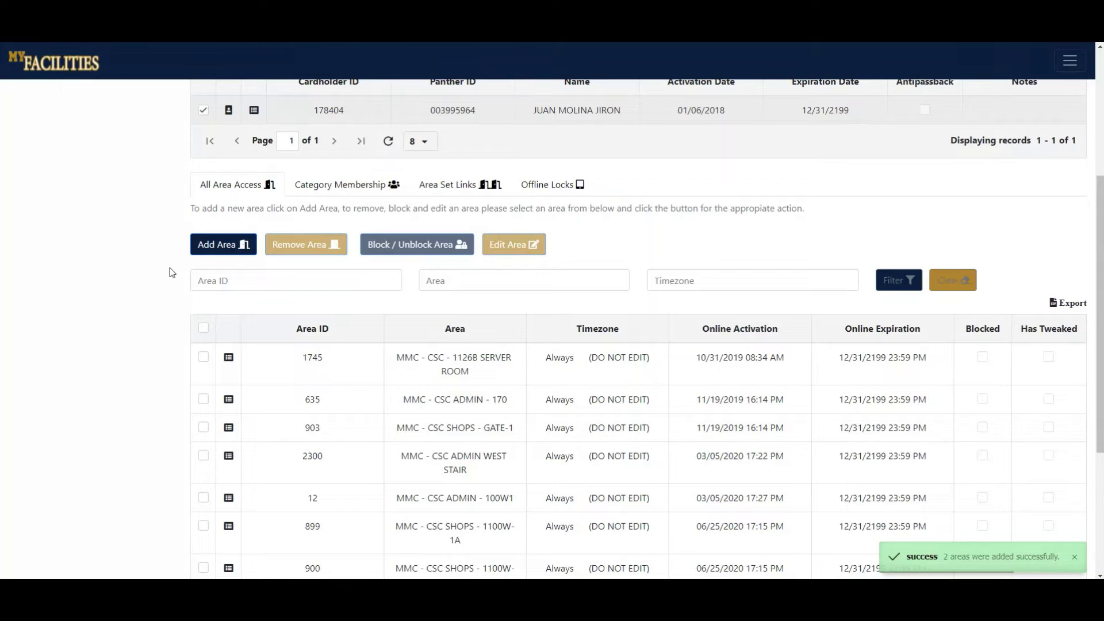
Select area 1745 MMC - CSC - 1126B SERVER ROOM in the cardholder's area access list.
{"action": "scroll", "coordinate": [171, 272], "scroll_direction": "down", "scroll_amount": 2}
{"action": "scroll", "coordinate": [170, 272], "scroll_direction": "up", "scroll_amount": 1}
{"action": "scroll", "coordinate": [171, 272], "scroll_direction": "up", "scroll_amount": 2}
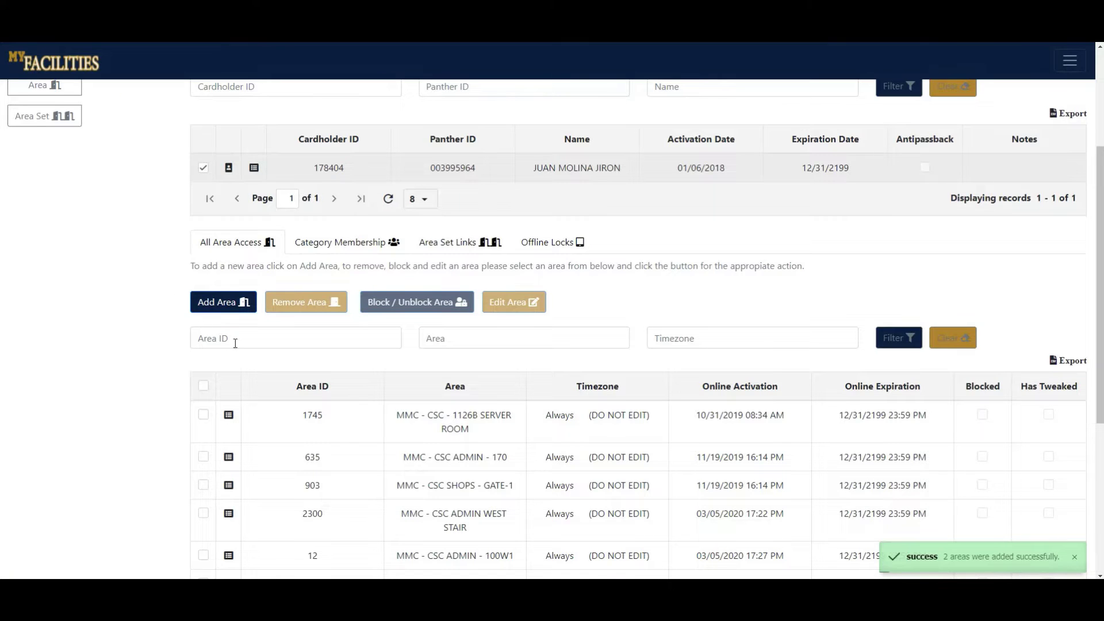
{"action": "left_click", "coordinate": [269, 340]}
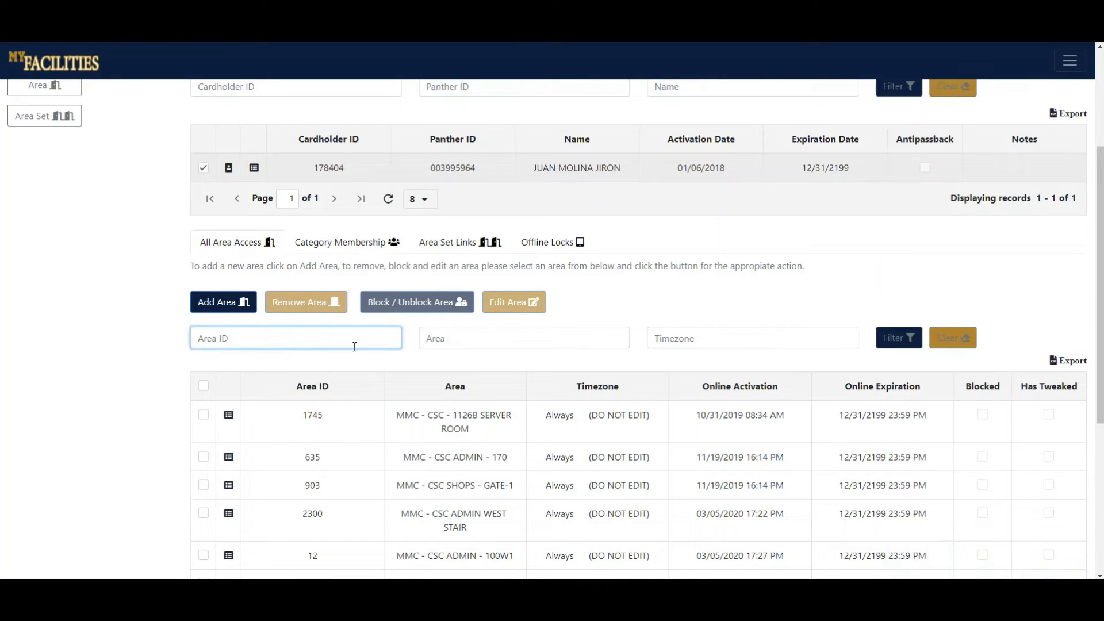
{"action": "left_click", "coordinate": [481, 343]}
{"action": "left_click", "coordinate": [684, 345]}
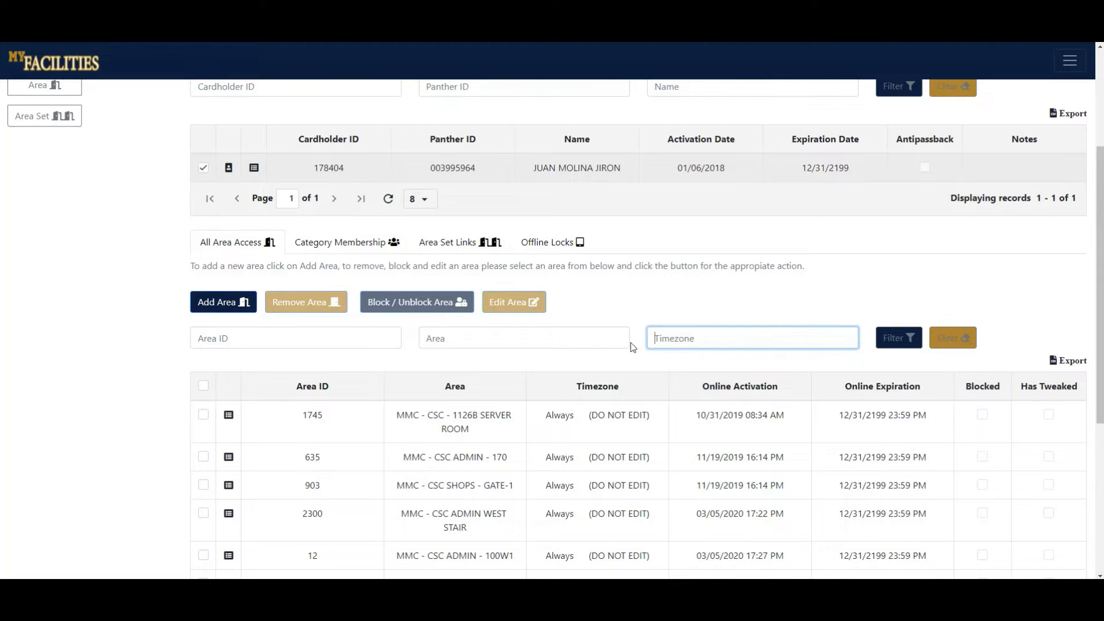
{"action": "left_click", "coordinate": [204, 415]}
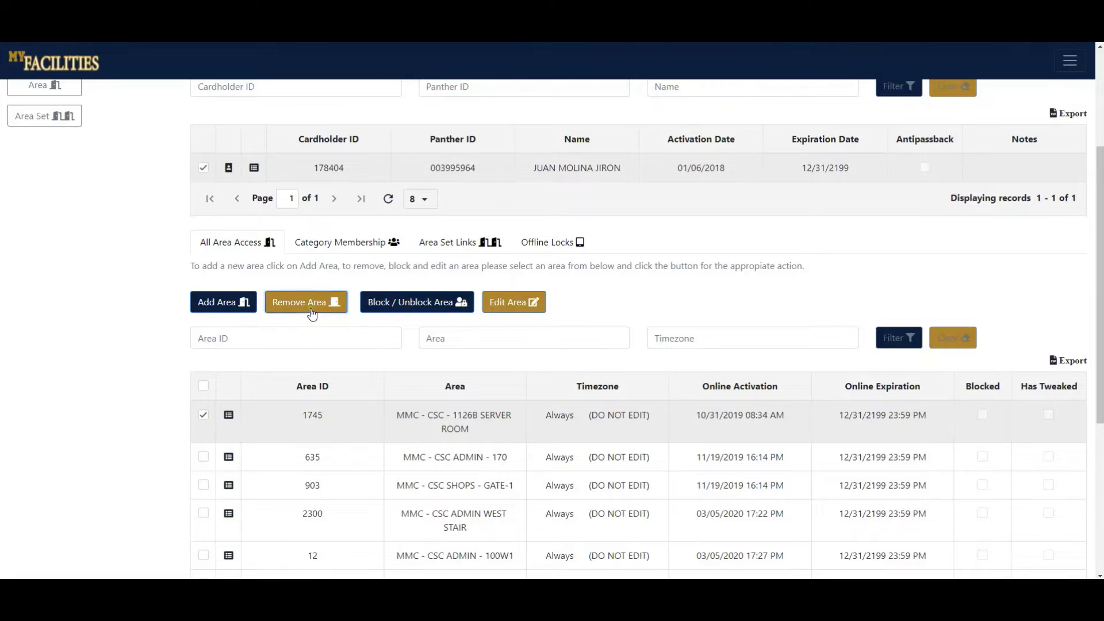
Remove area 1745 from the cardholder's access, confirming the prompt, then tick area 635.
{"action": "left_click", "coordinate": [311, 309]}
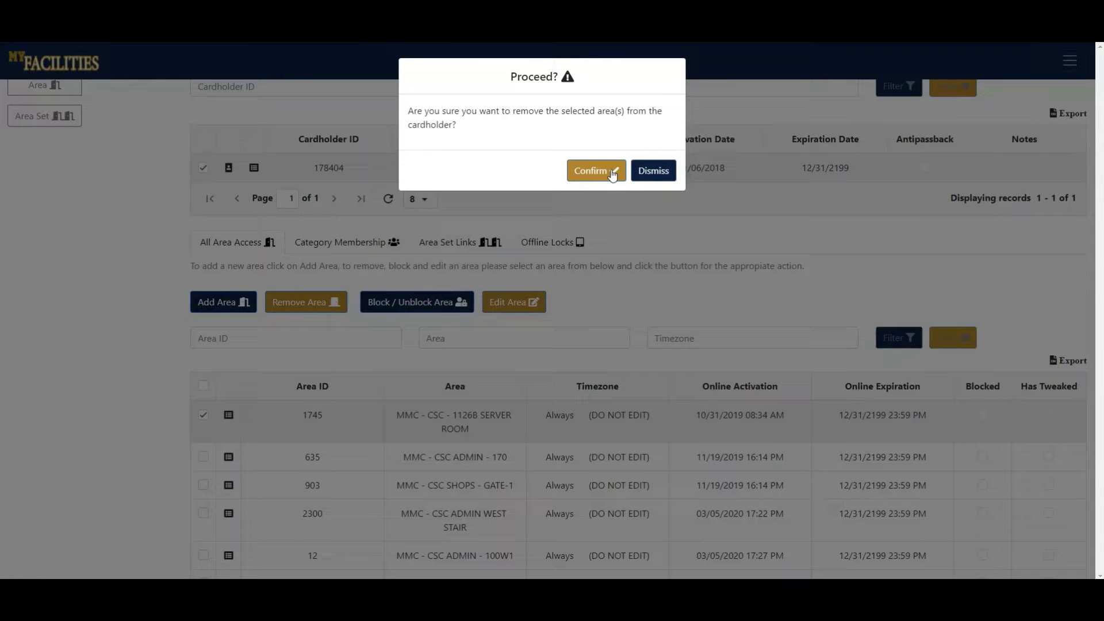
{"action": "left_click", "coordinate": [613, 172]}
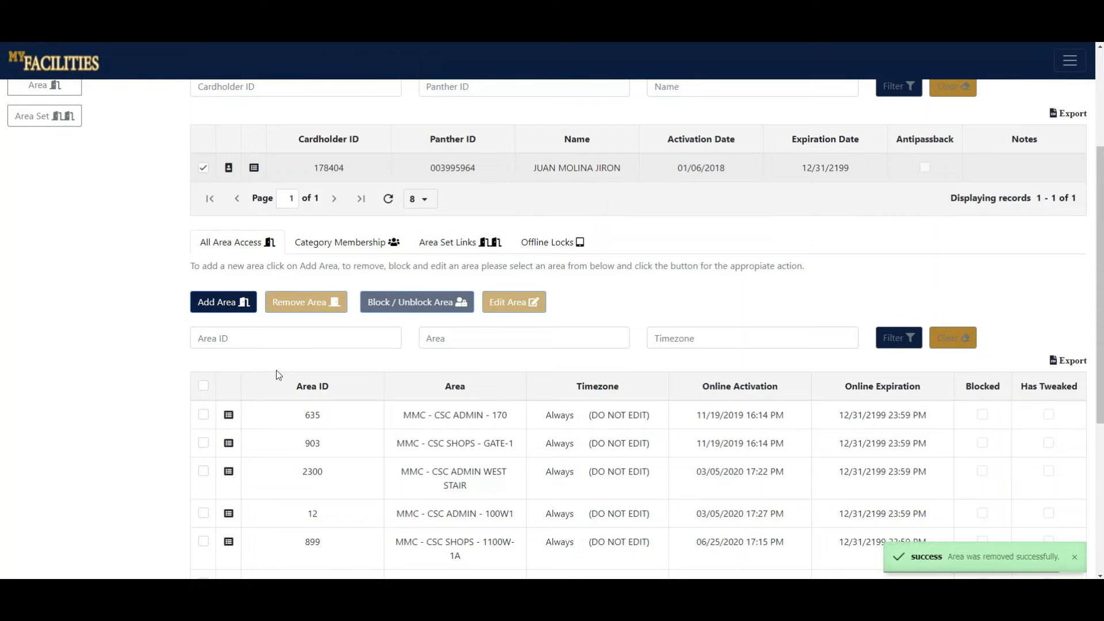
{"action": "left_click", "coordinate": [202, 415]}
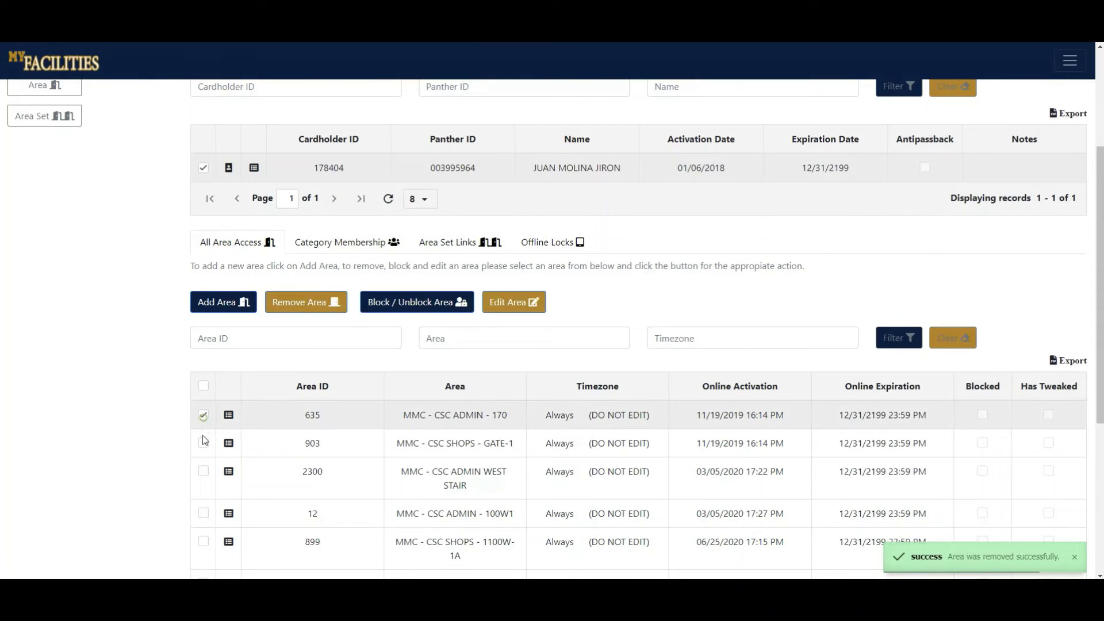
Add areas 903 and 2300 to the selection and unblock all three areas.
{"action": "left_click", "coordinate": [203, 443]}
{"action": "left_click", "coordinate": [203, 472]}
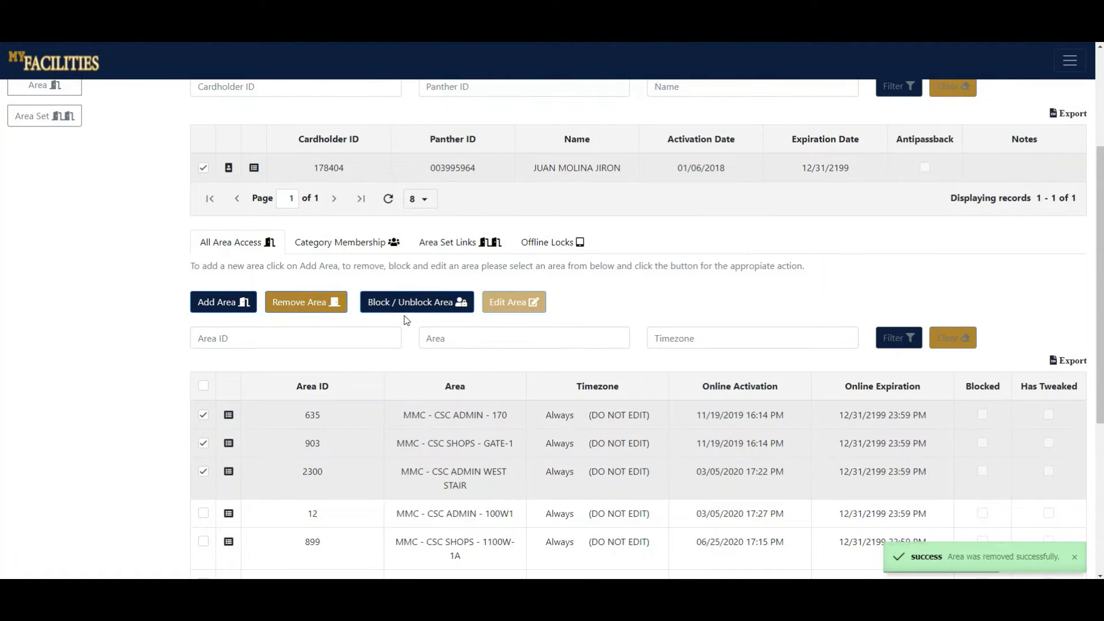
{"action": "left_click", "coordinate": [409, 311]}
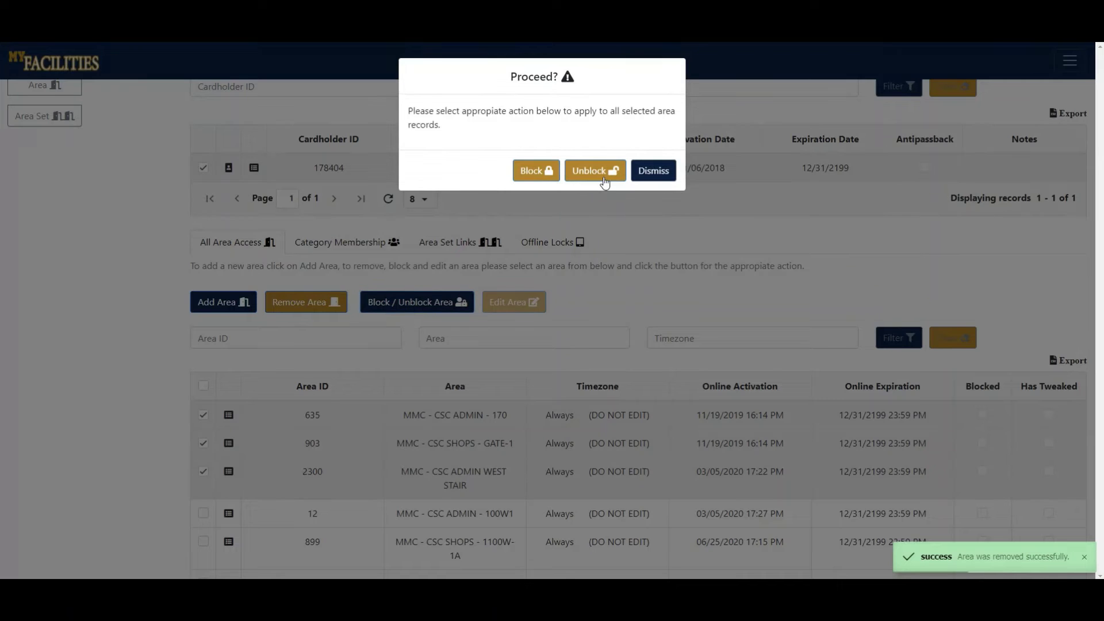
{"action": "left_click", "coordinate": [604, 182]}
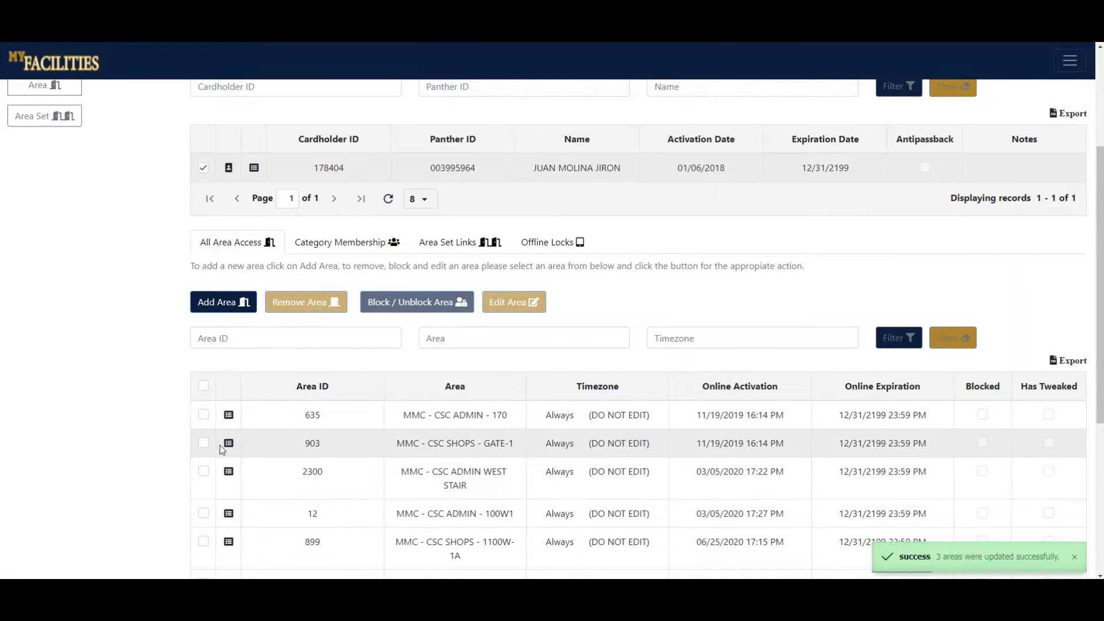
Change area 635's online expiration date to 12/25/2199.
{"action": "left_click", "coordinate": [203, 414]}
{"action": "left_click", "coordinate": [507, 304]}
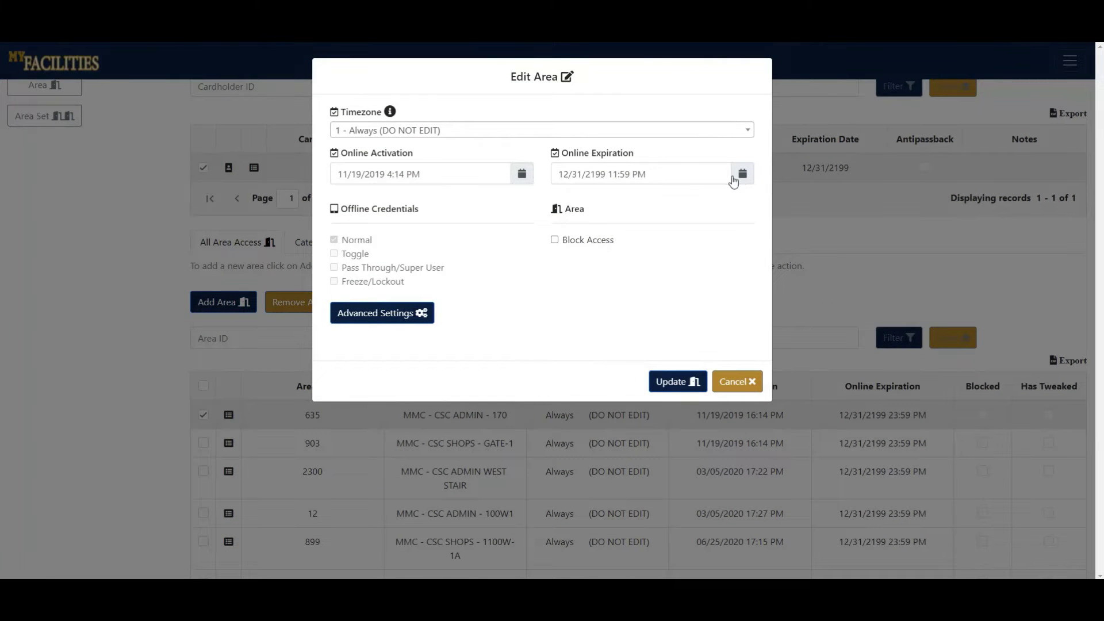
{"action": "left_click", "coordinate": [741, 175]}
{"action": "left_click", "coordinate": [618, 287]}
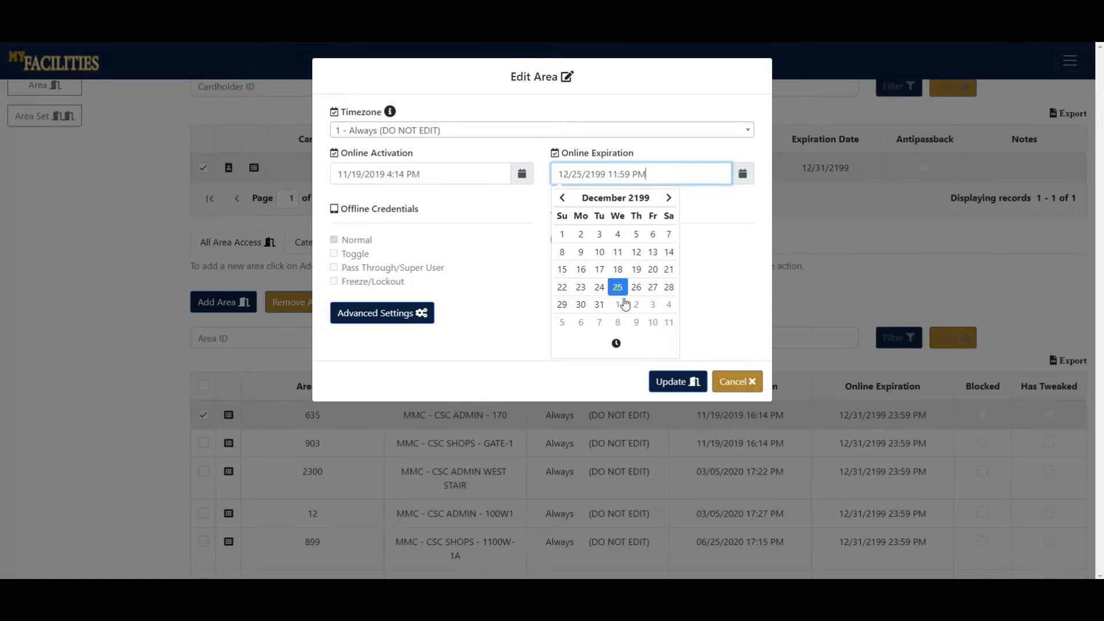
{"action": "left_click", "coordinate": [687, 384]}
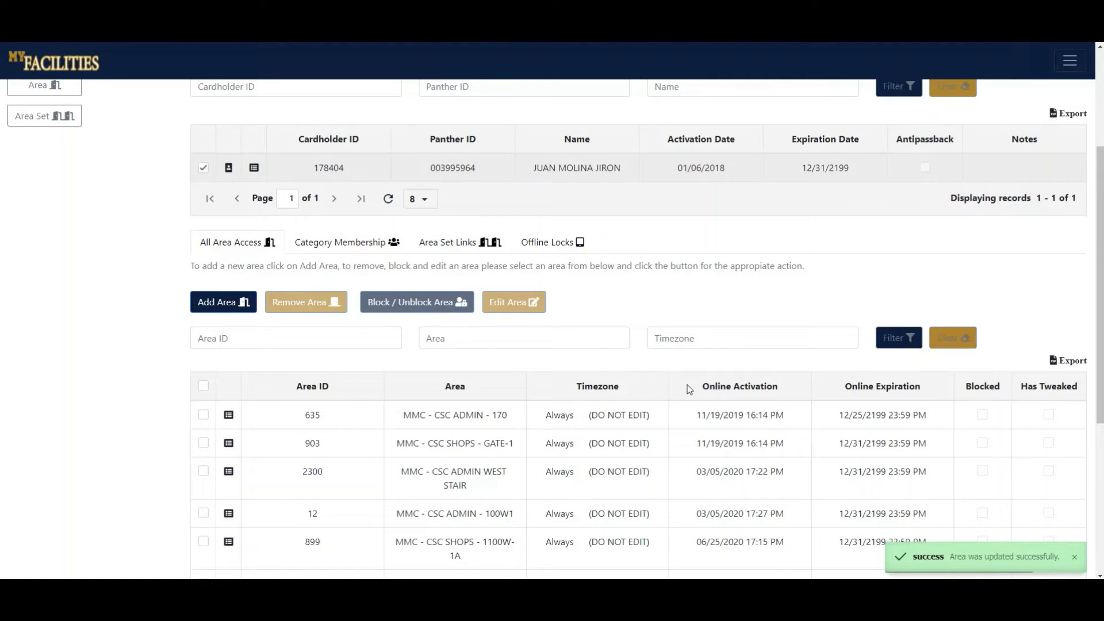
Go to the cardholder's Category Membership and start adding a category.
{"action": "left_click", "coordinate": [338, 243]}
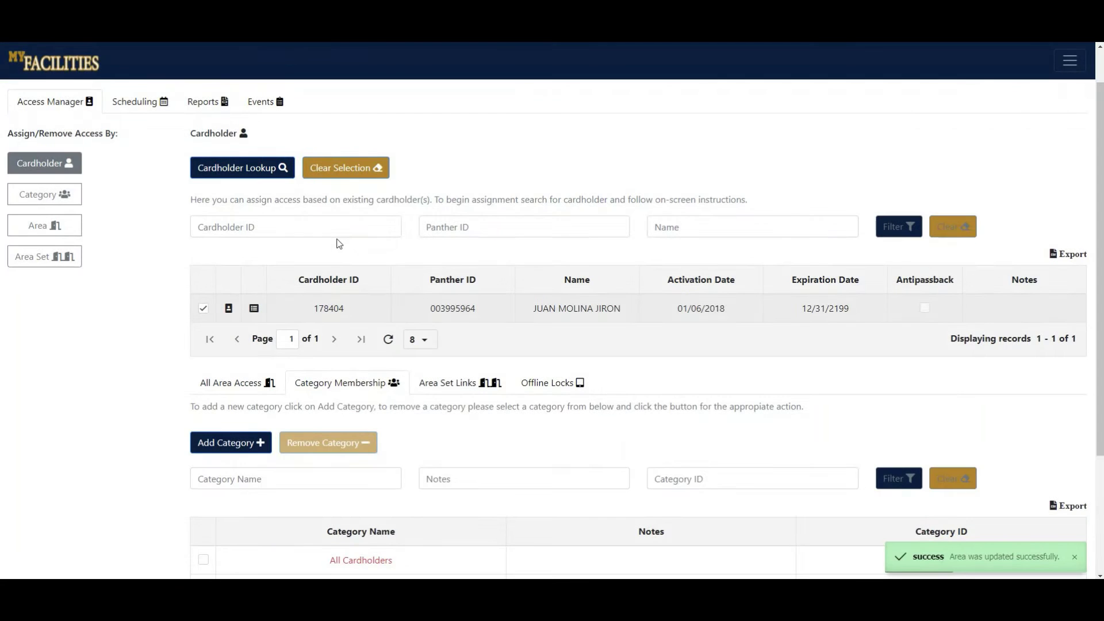
{"action": "scroll", "coordinate": [150, 349], "scroll_direction": "down", "scroll_amount": 3}
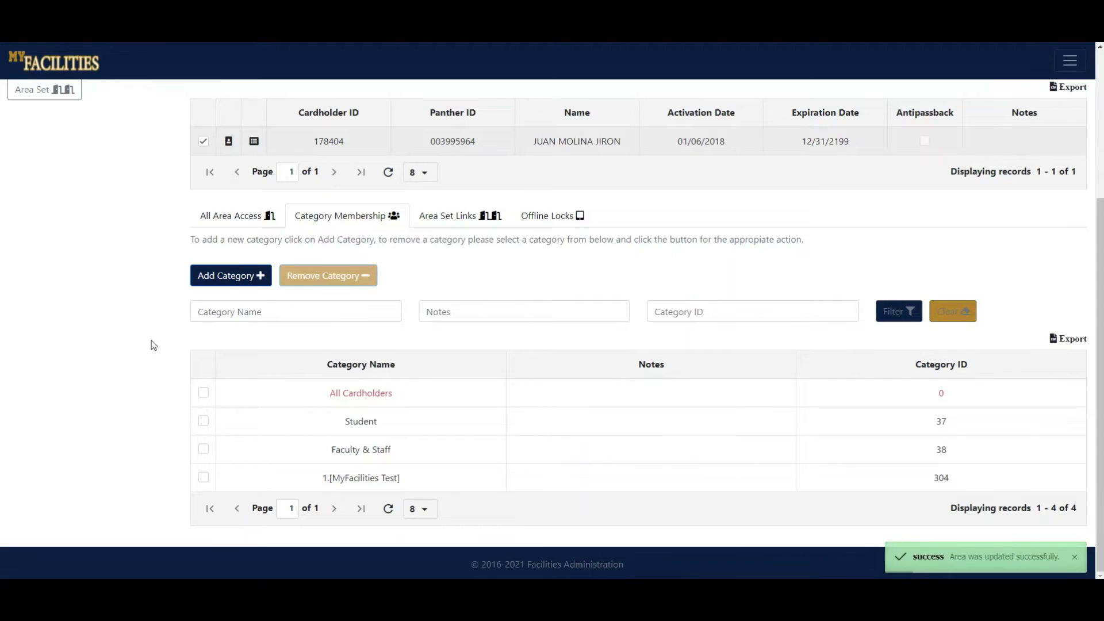
{"action": "left_click", "coordinate": [229, 276]}
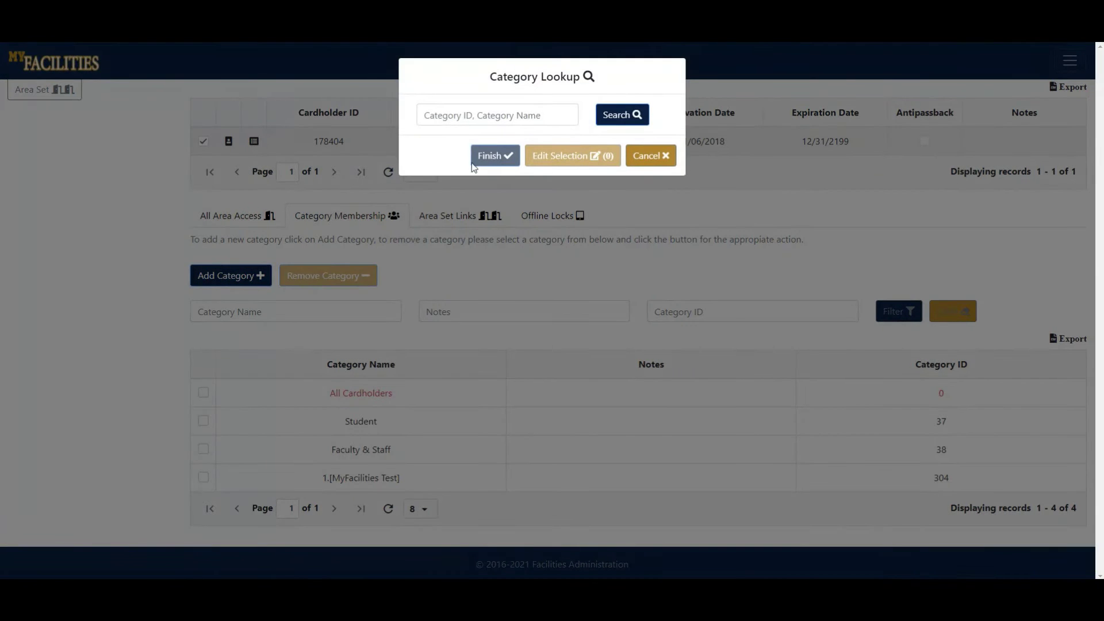
Search categories for 'csc' and add 125 - CSC - FACILITIES CONF. ROOM to the cardholder.
{"action": "left_click", "coordinate": [487, 116]}
{"action": "type", "text": "csc"}
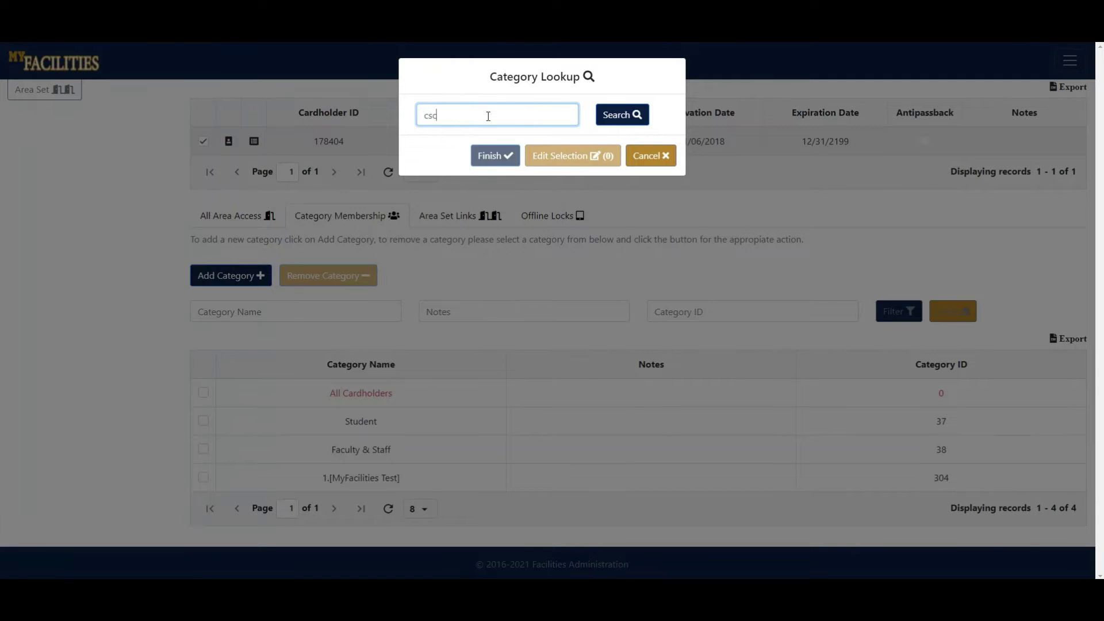
{"action": "left_click", "coordinate": [615, 118]}
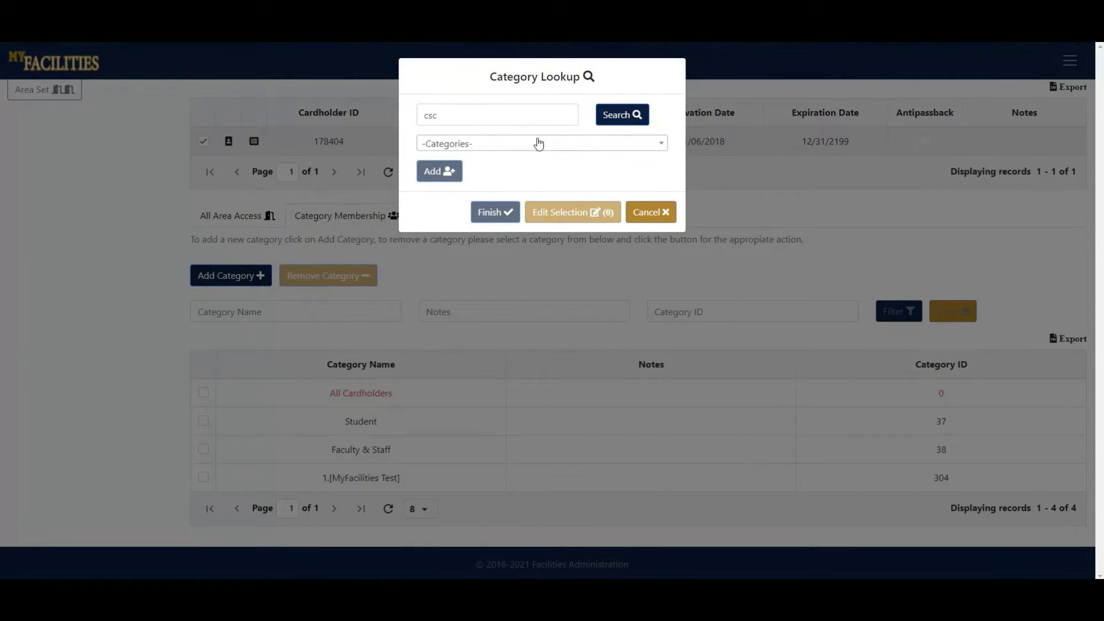
{"action": "left_click", "coordinate": [517, 144]}
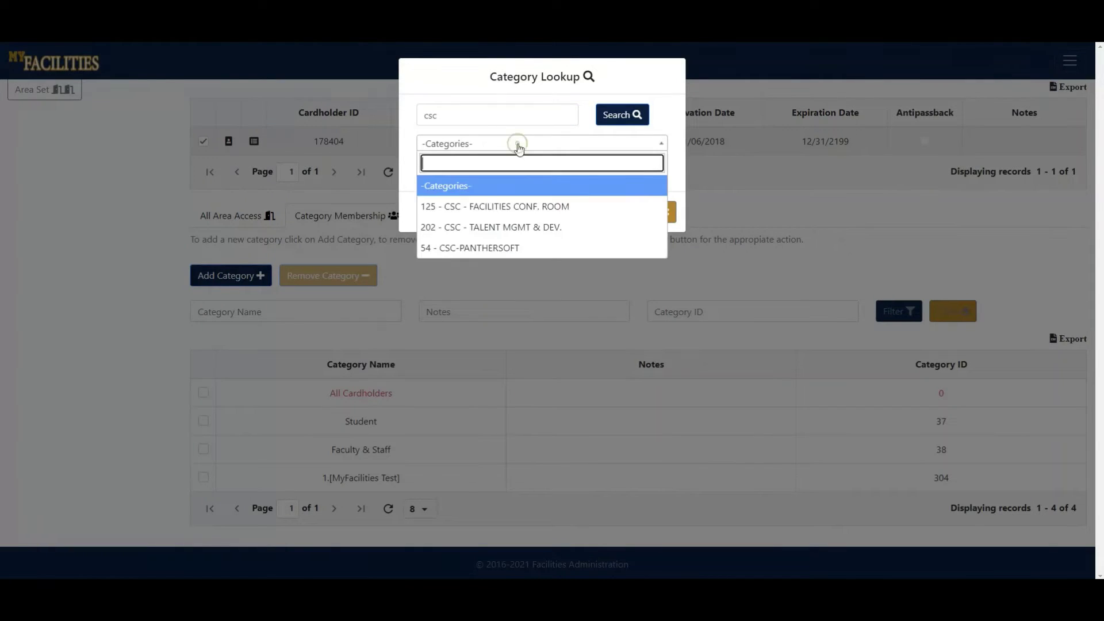
{"action": "left_click", "coordinate": [476, 205]}
{"action": "left_click", "coordinate": [440, 172]}
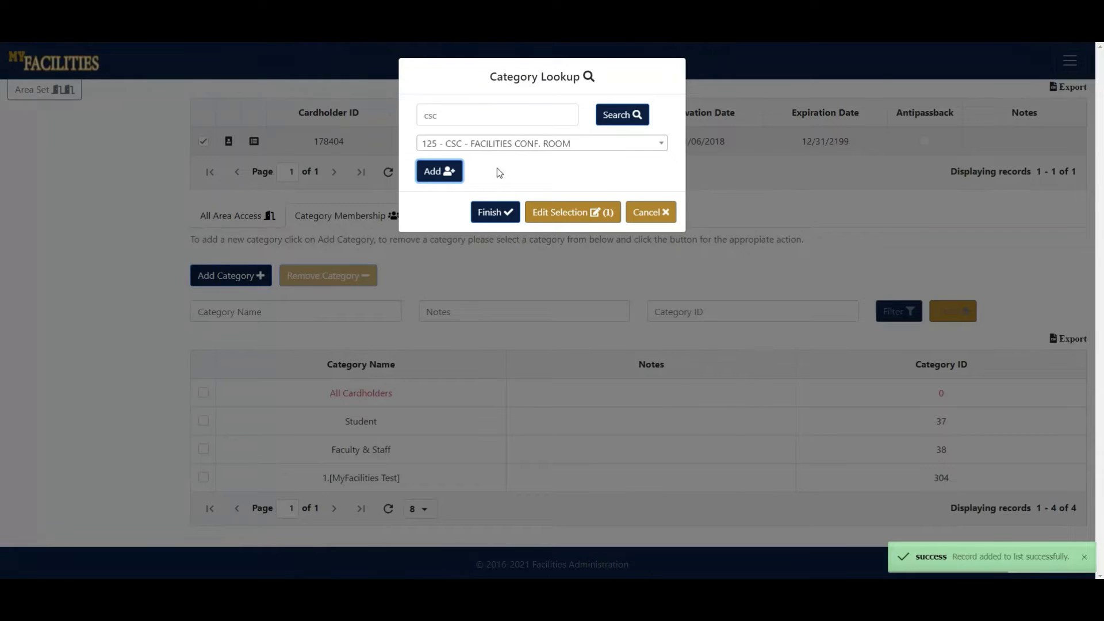
{"action": "left_click", "coordinate": [556, 216]}
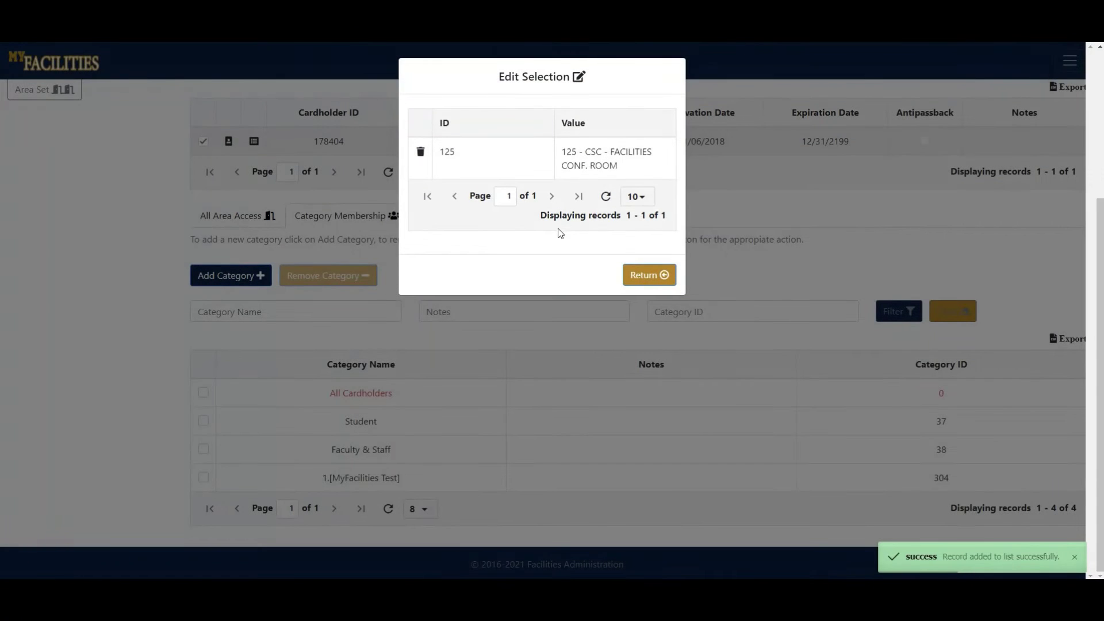
{"action": "left_click", "coordinate": [639, 274]}
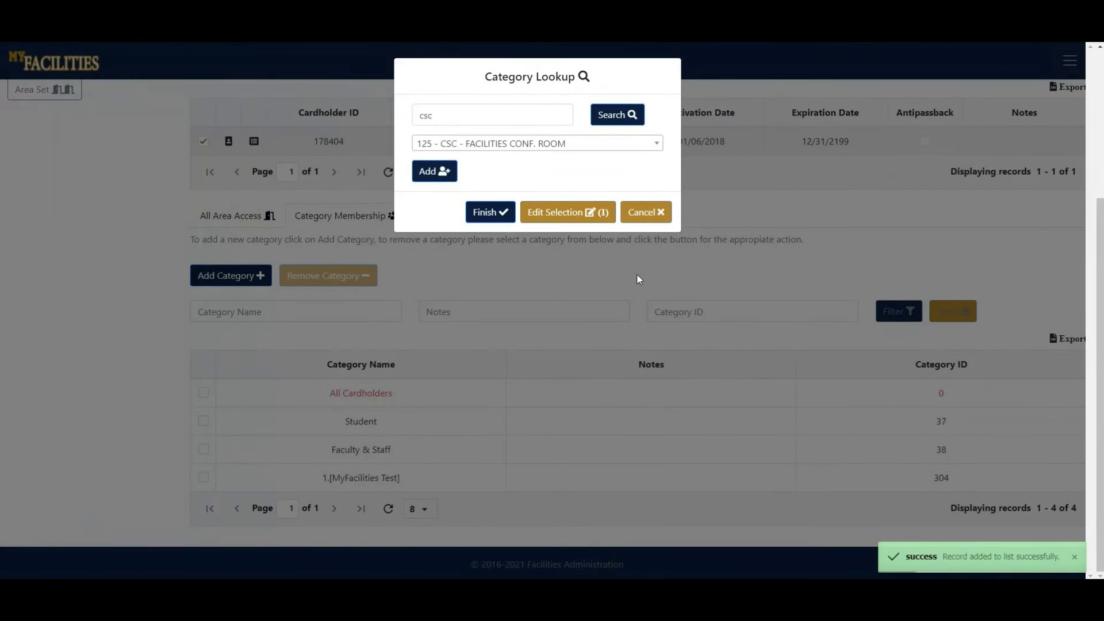
{"action": "left_click", "coordinate": [482, 213]}
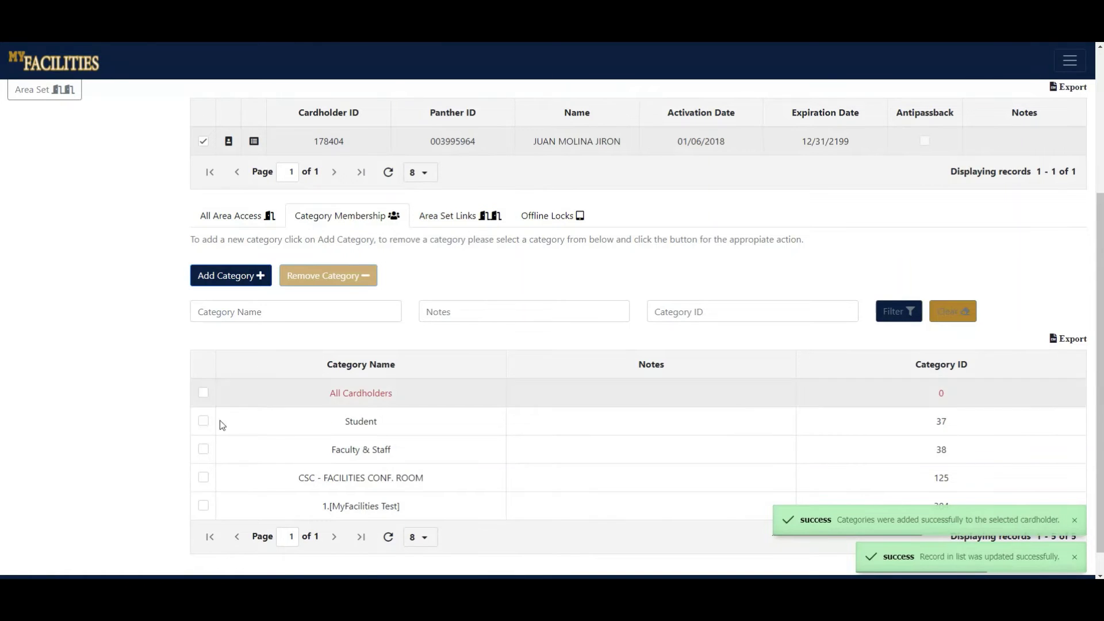
Remove the CSC - FACILITIES CONF. ROOM category from the cardholder and confirm.
{"action": "left_click", "coordinate": [203, 479]}
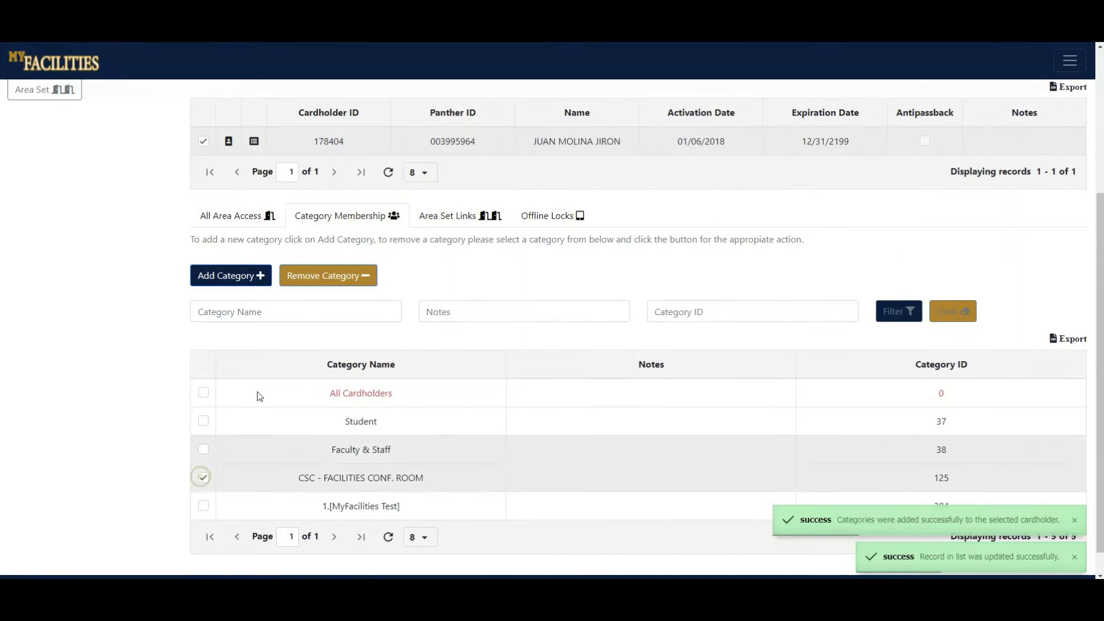
{"action": "left_click", "coordinate": [332, 282]}
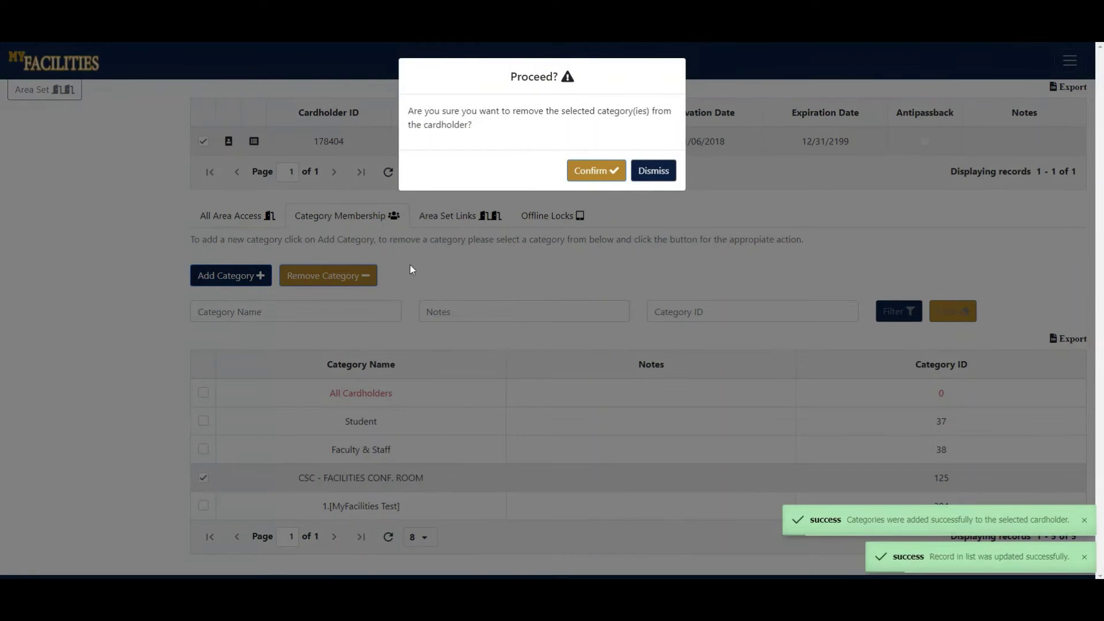
{"action": "left_click", "coordinate": [598, 171]}
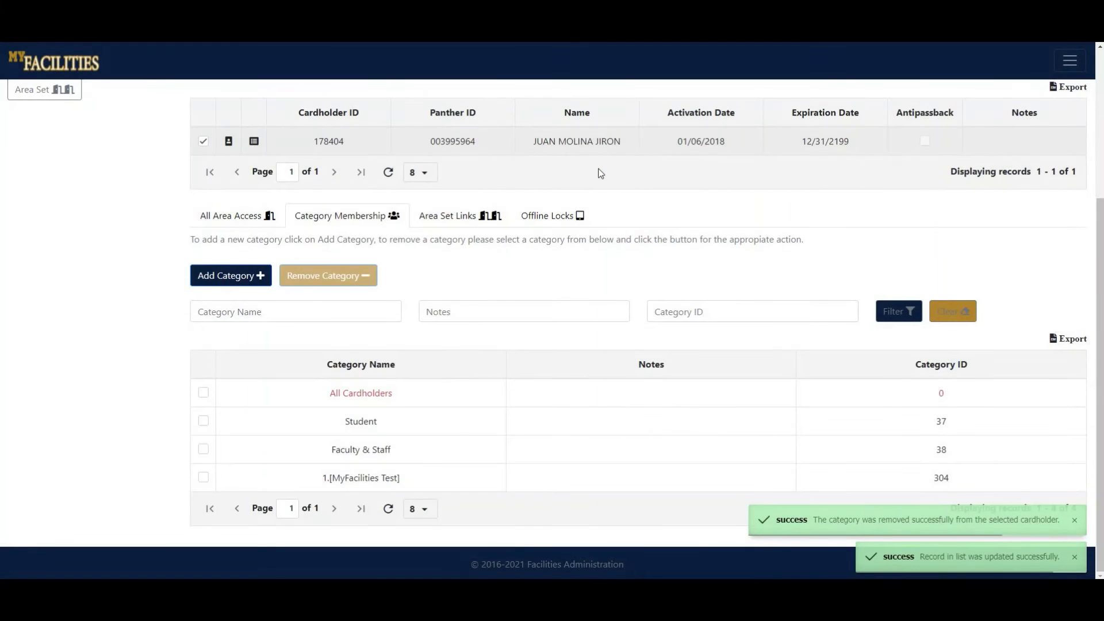
Activate the name, notes and Category ID filters, then show the cardholder's Area Set Links.
{"action": "left_click", "coordinate": [305, 313]}
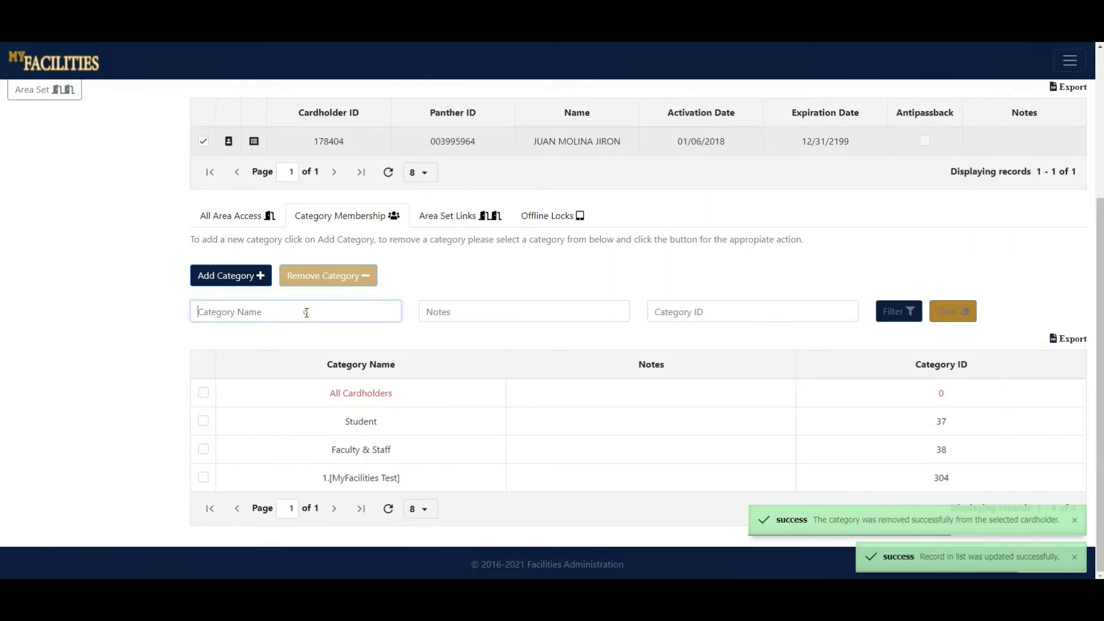
{"action": "left_click", "coordinate": [493, 314]}
{"action": "left_click", "coordinate": [686, 313]}
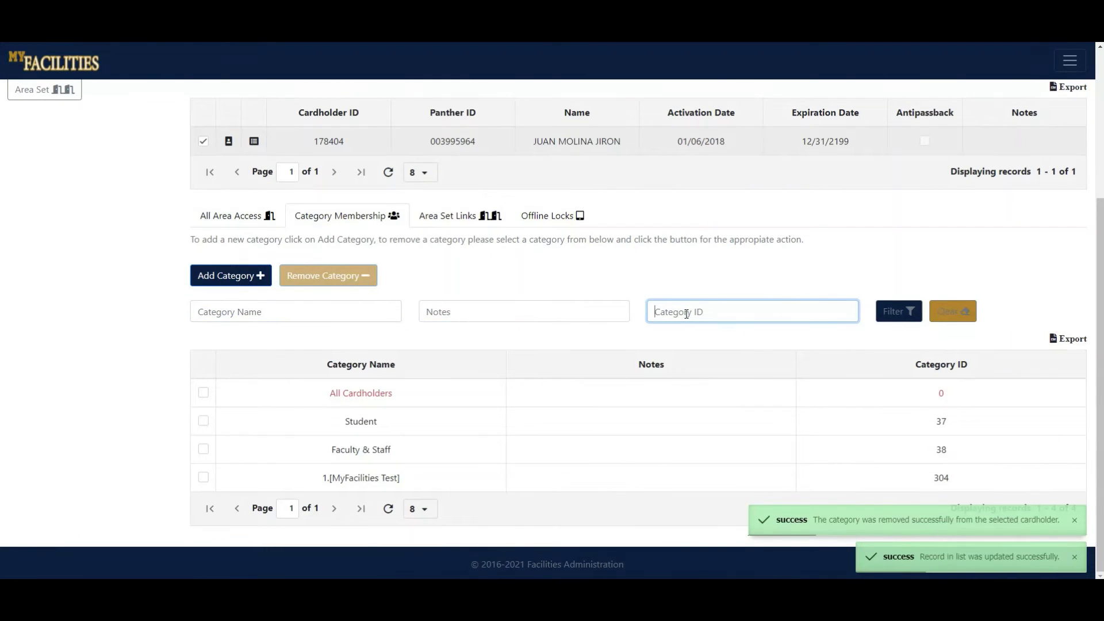
{"action": "left_click", "coordinate": [437, 224]}
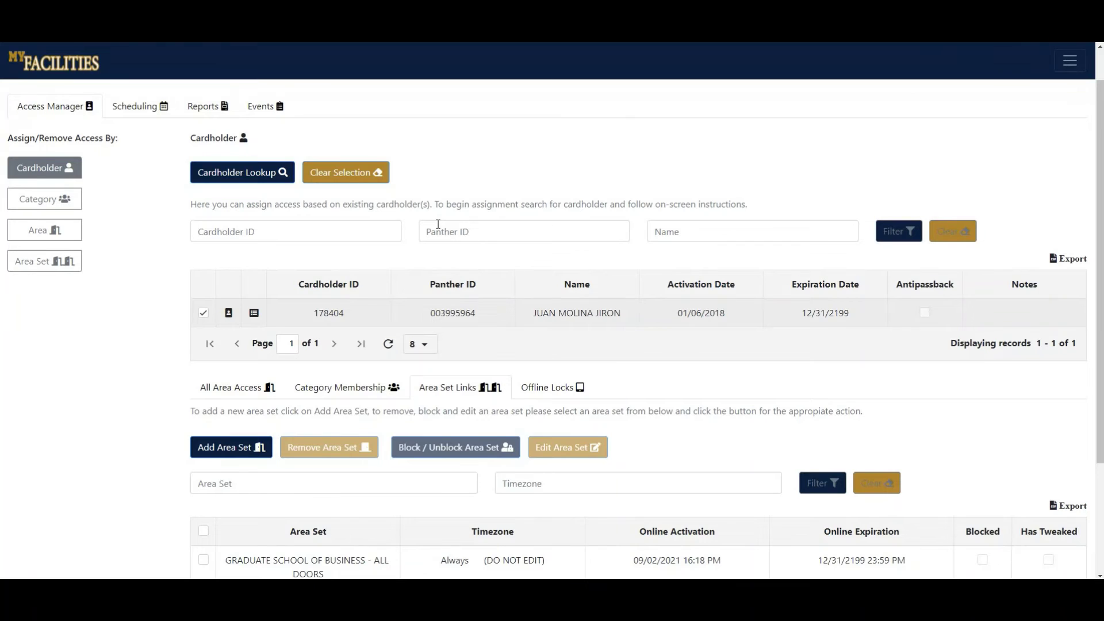
Search area sets for 'csc' and select 486 - CSC - TALENT MGMT & DEV. to add.
{"action": "scroll", "coordinate": [467, 310], "scroll_direction": "down", "scroll_amount": 3}
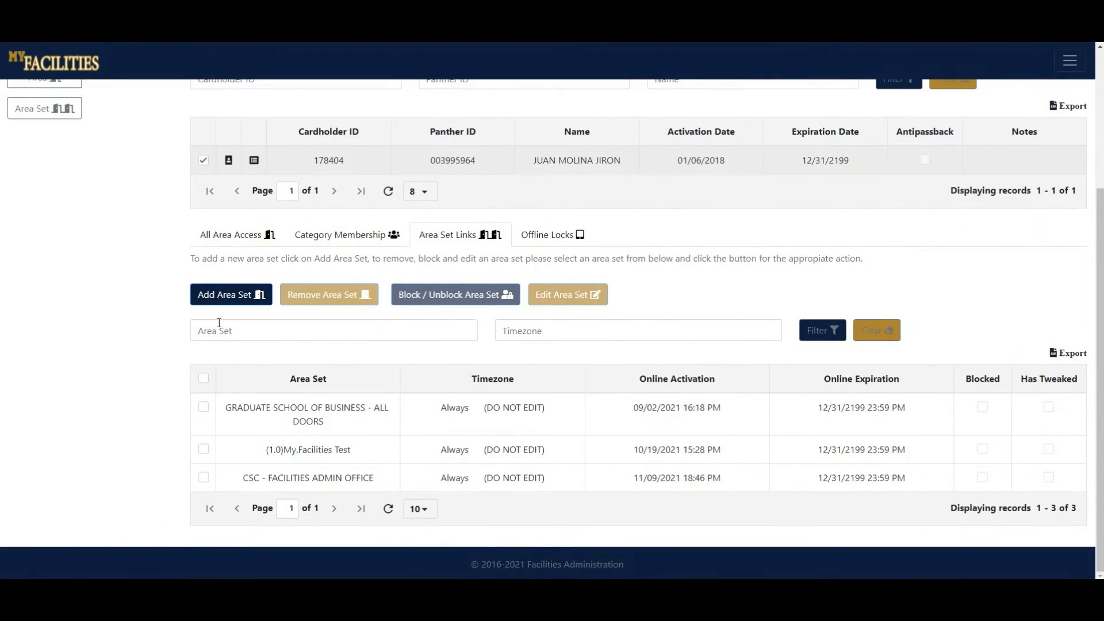
{"action": "left_click", "coordinate": [220, 303]}
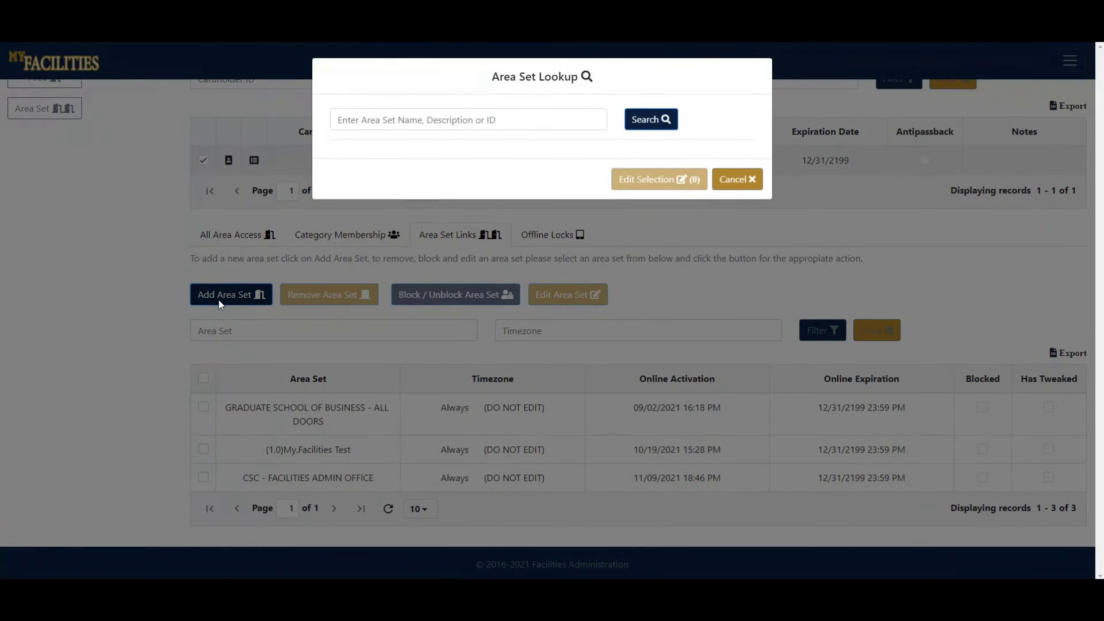
{"action": "left_click", "coordinate": [435, 123]}
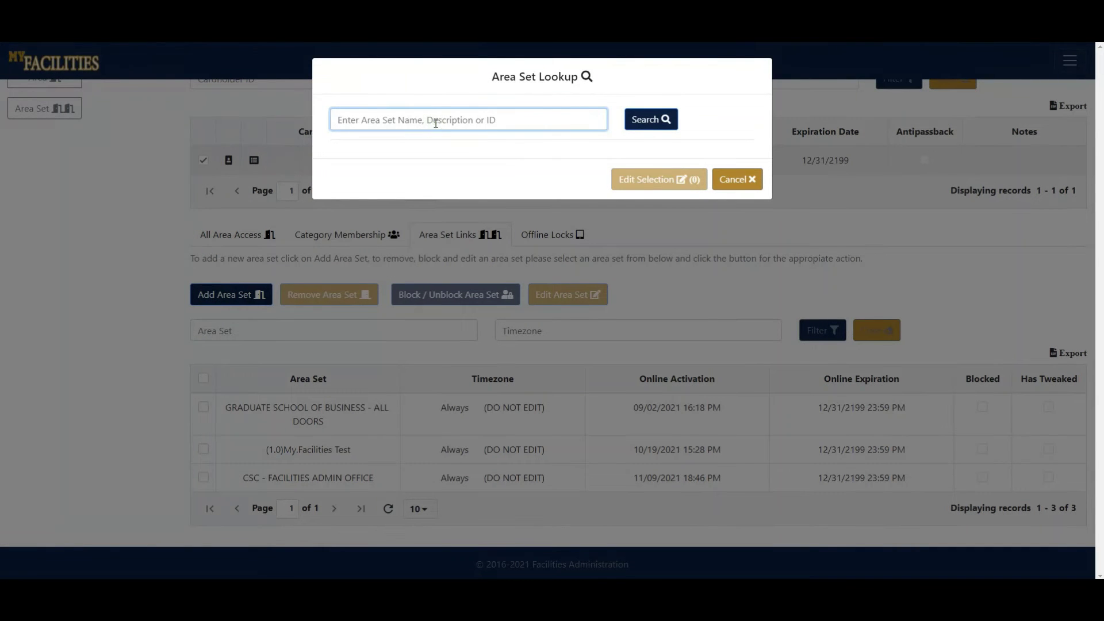
{"action": "type", "text": "csc"}
{"action": "left_click", "coordinate": [667, 120]}
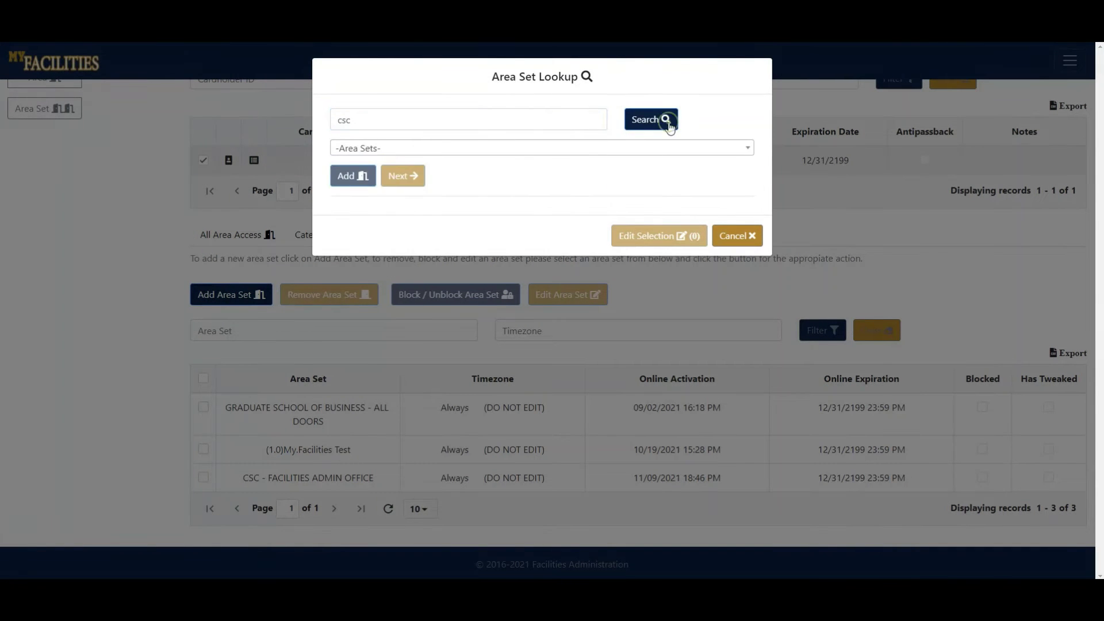
{"action": "left_click", "coordinate": [479, 153]}
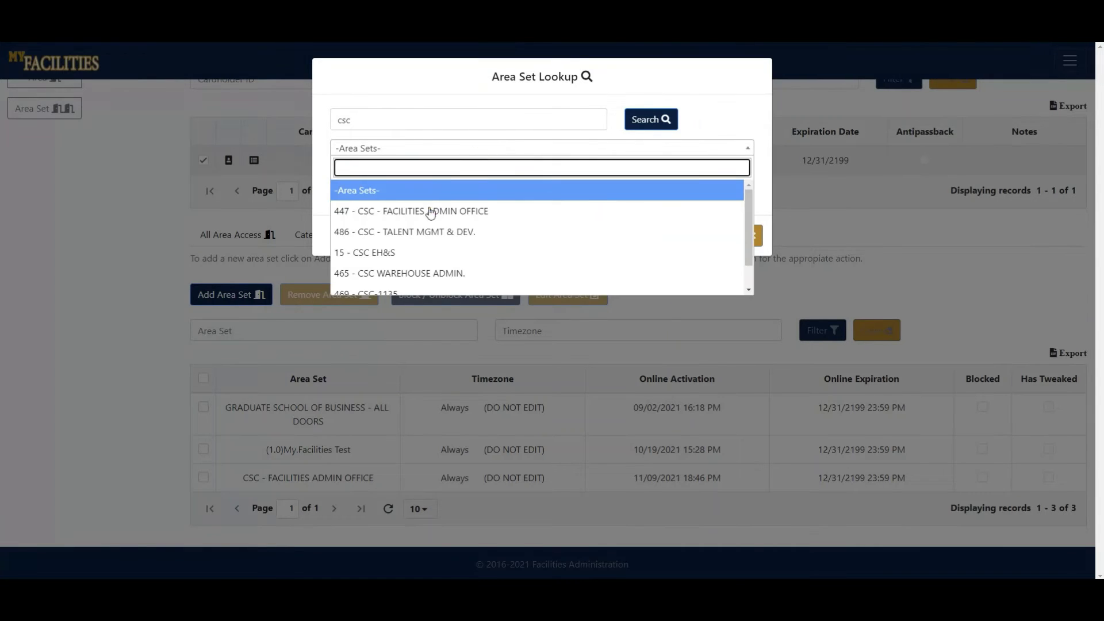
{"action": "left_click", "coordinate": [423, 232]}
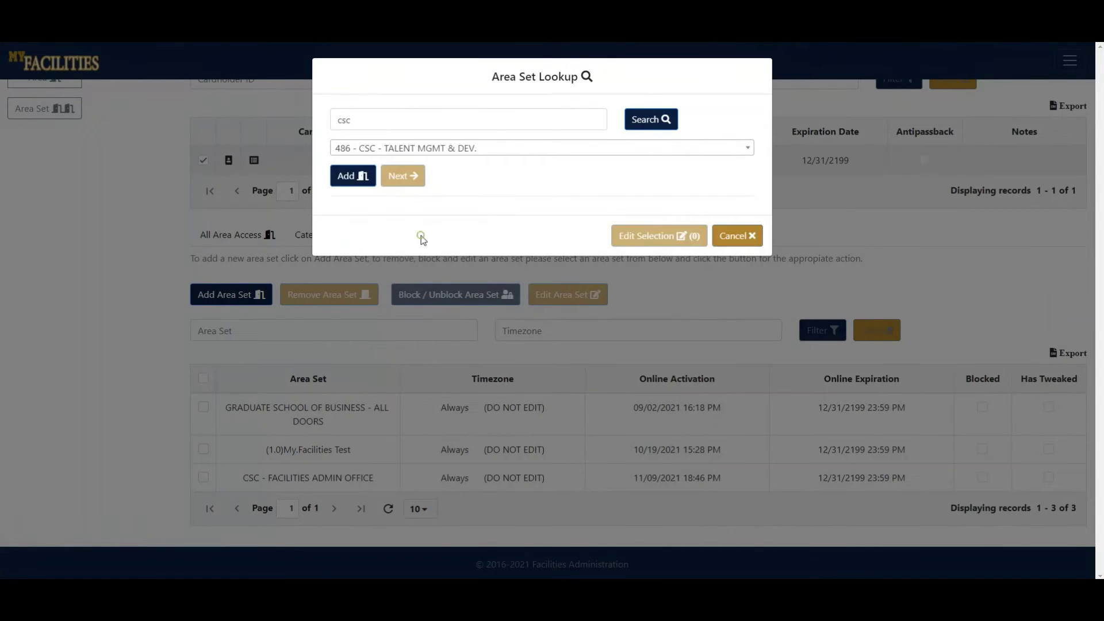
{"action": "left_click", "coordinate": [355, 178]}
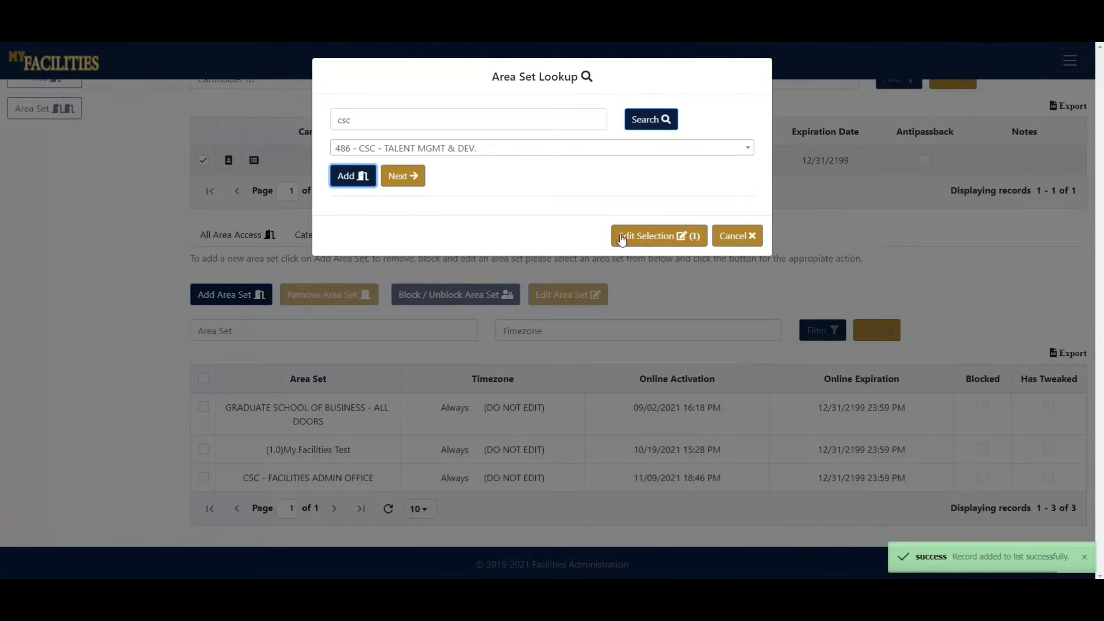
{"action": "left_click", "coordinate": [621, 236]}
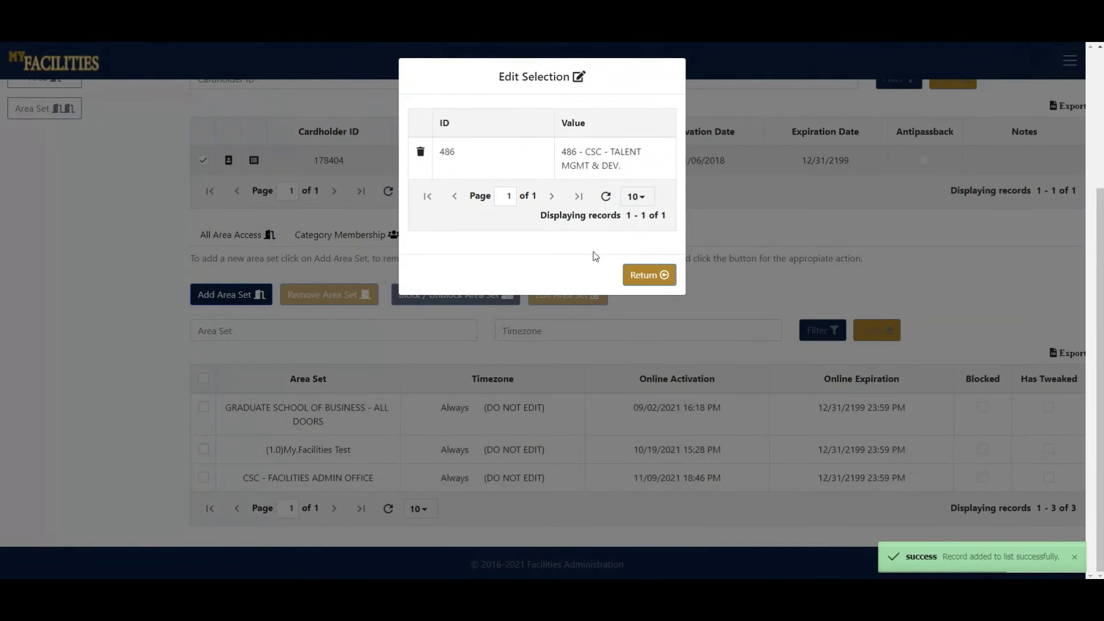
{"action": "left_click", "coordinate": [635, 276]}
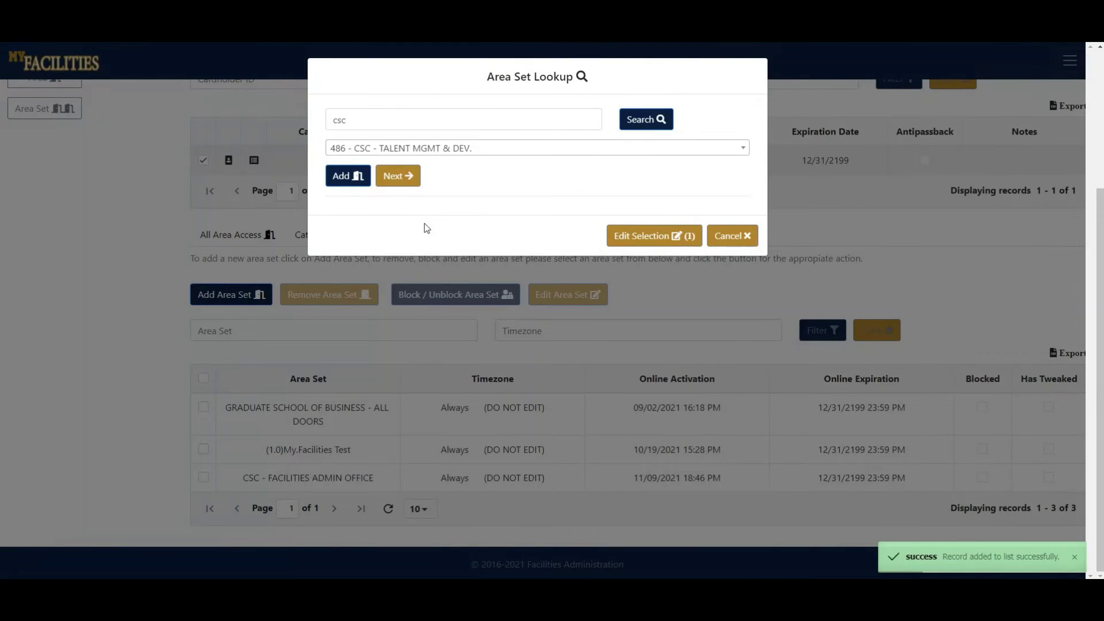
Keep the Always timezone and default settings, and finish linking the area set.
{"action": "left_click", "coordinate": [399, 182]}
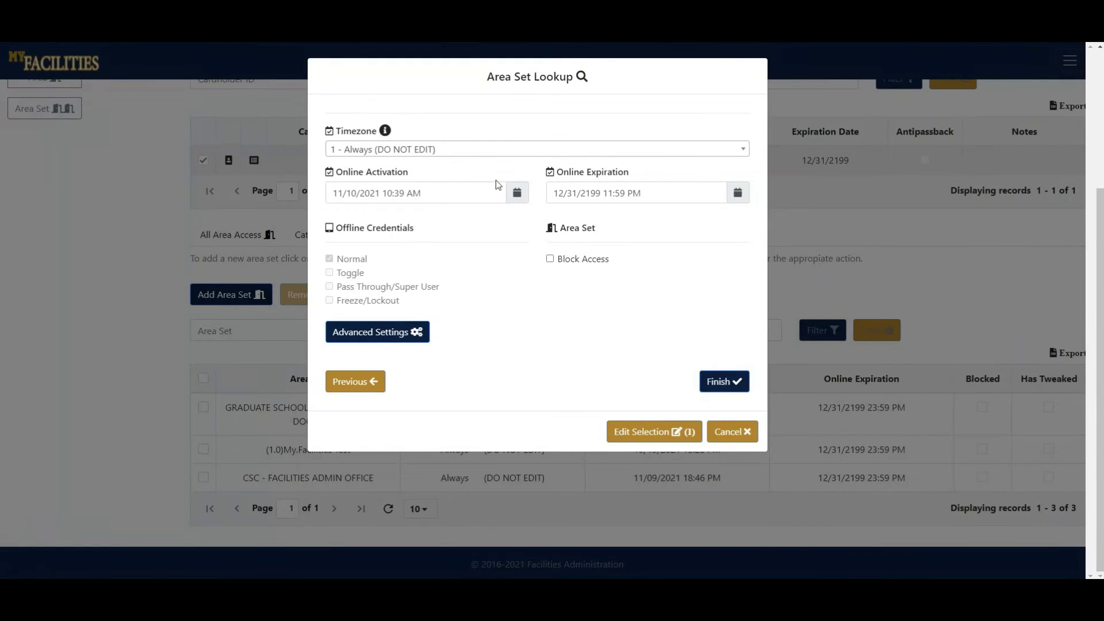
{"action": "left_click", "coordinate": [503, 155]}
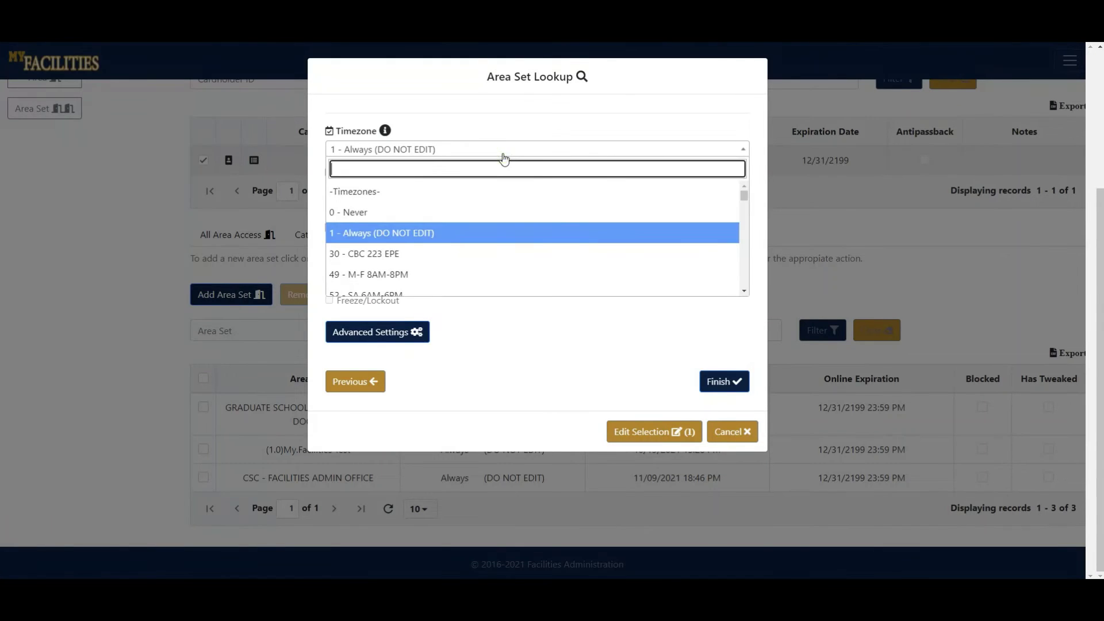
{"action": "left_click", "coordinate": [503, 153]}
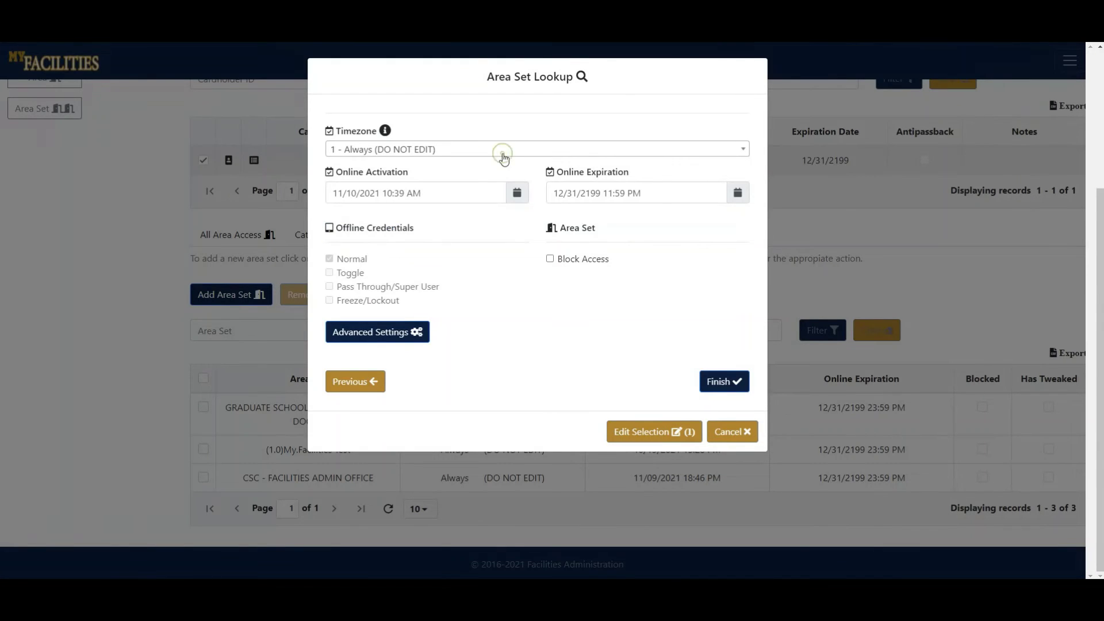
{"action": "left_click", "coordinate": [415, 337]}
{"action": "left_click", "coordinate": [415, 337]}
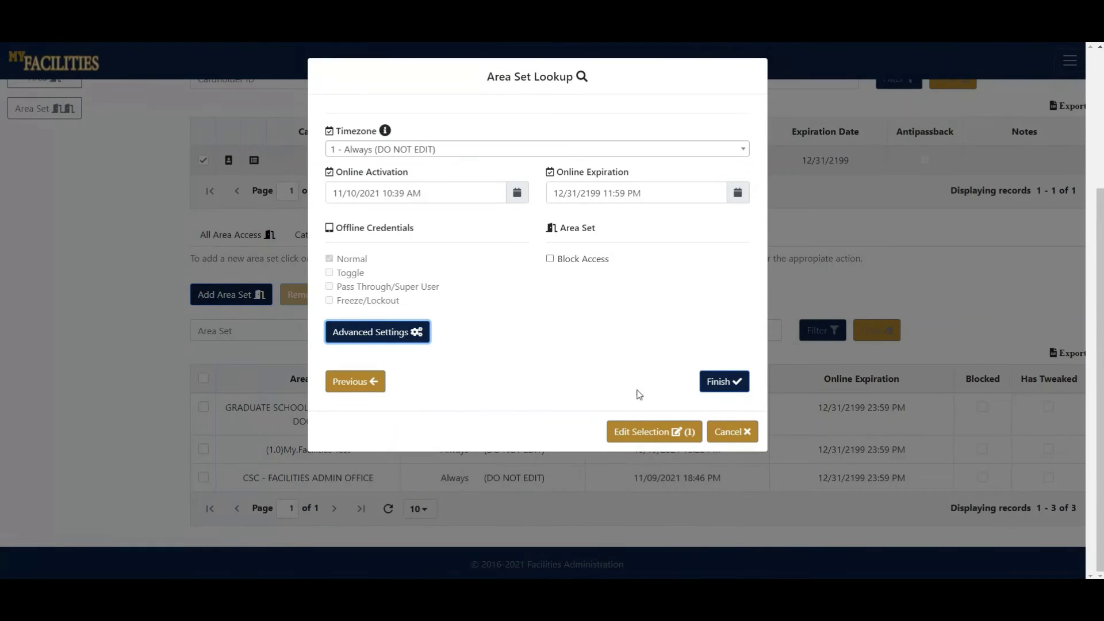
{"action": "left_click", "coordinate": [724, 382]}
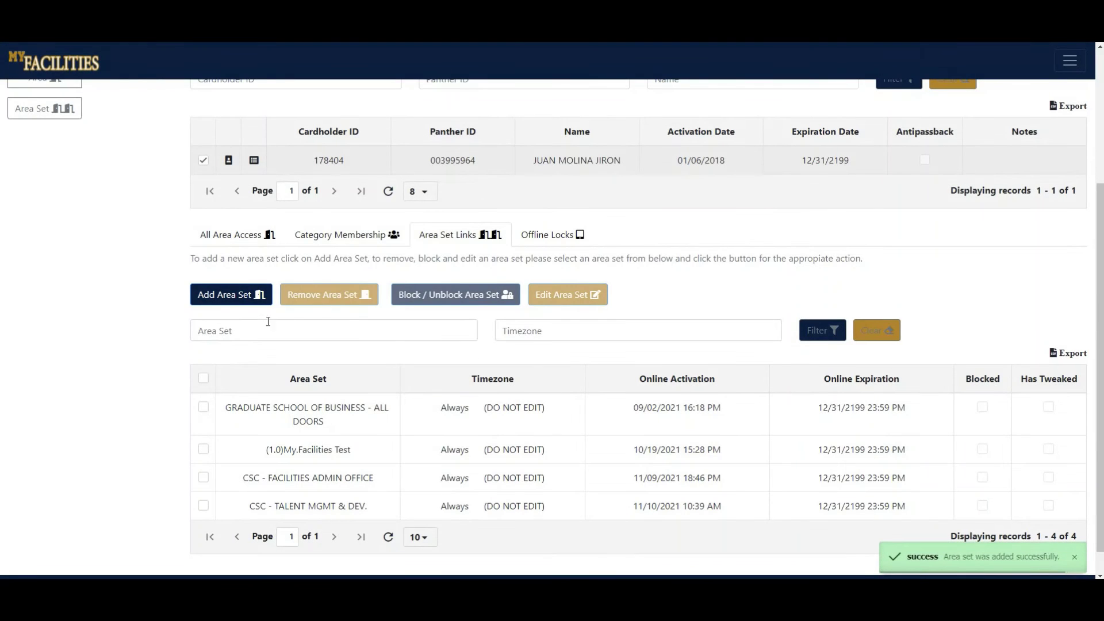
{"action": "scroll", "coordinate": [115, 323], "scroll_direction": "down", "scroll_amount": 1}
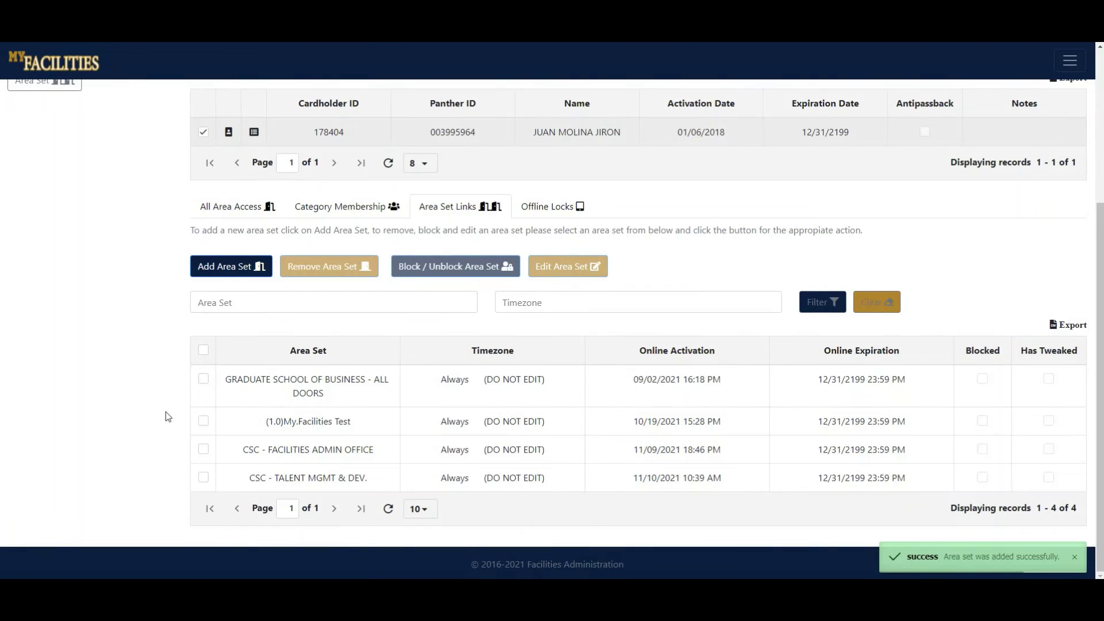
Mark only the CSC - TALENT MGMT & DEV. area set, then remove it and confirm.
{"action": "left_click", "coordinate": [204, 478]}
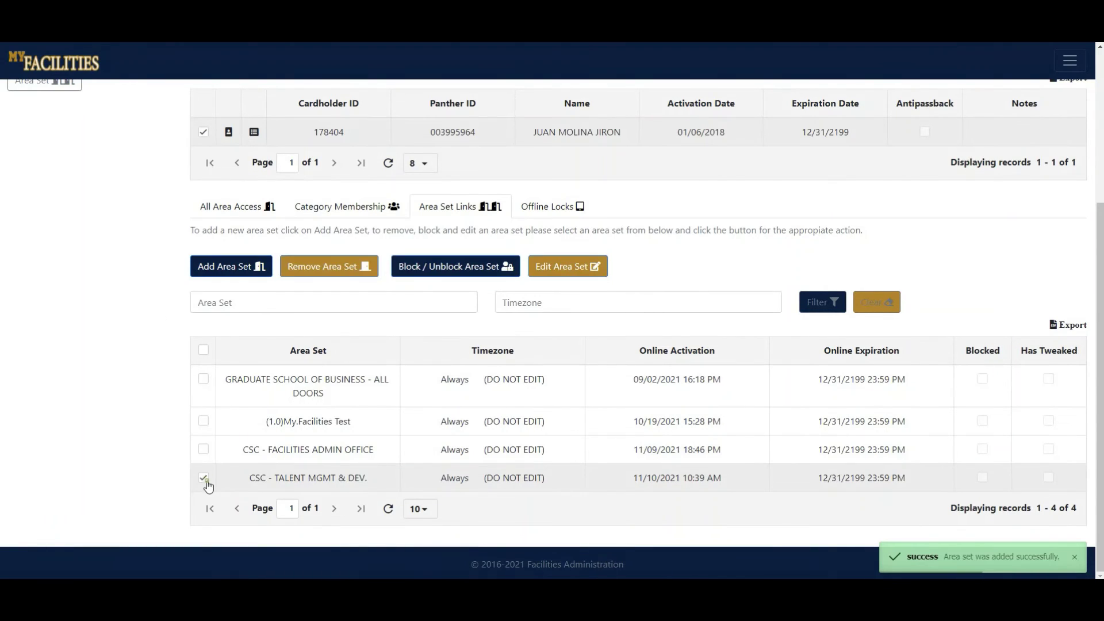
{"action": "left_click", "coordinate": [203, 450]}
{"action": "left_click", "coordinate": [204, 422]}
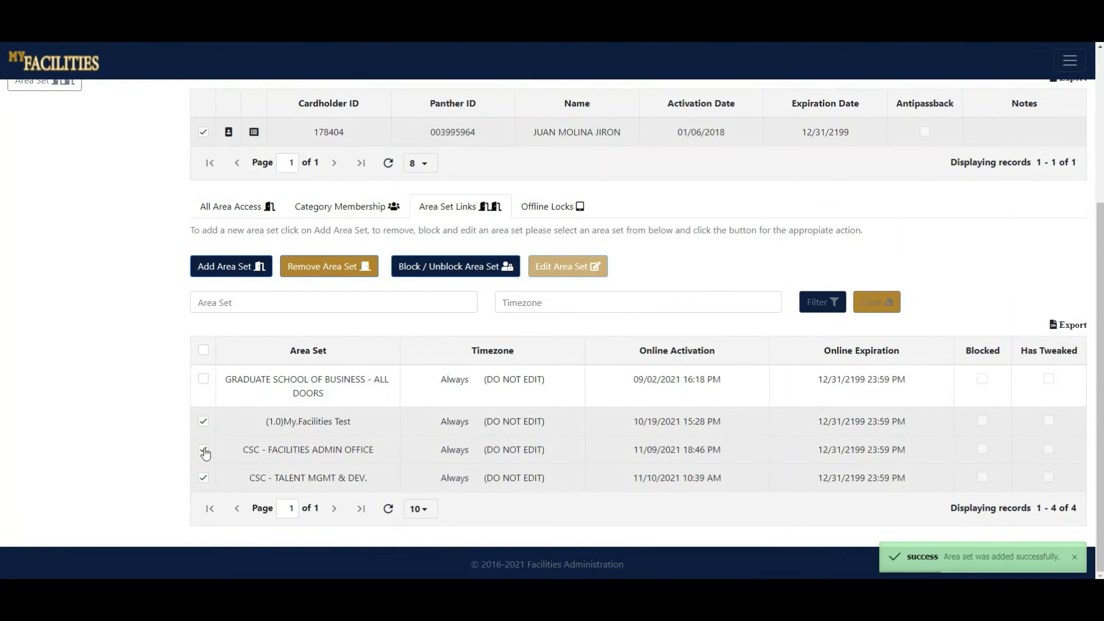
{"action": "left_click", "coordinate": [204, 450]}
{"action": "left_click", "coordinate": [203, 421]}
{"action": "left_click", "coordinate": [322, 269]}
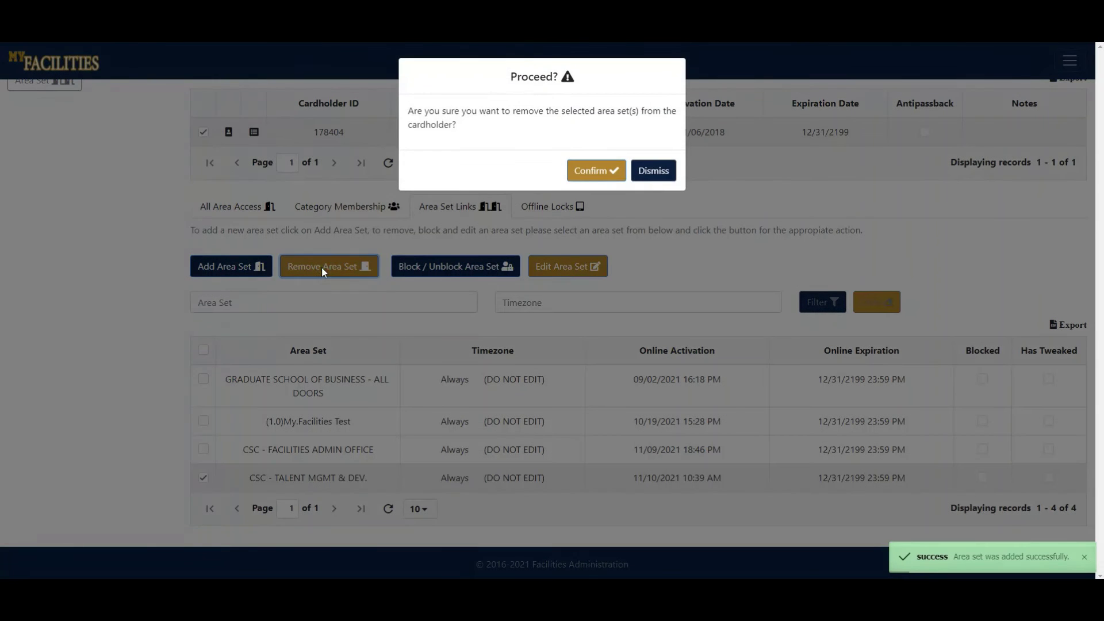
{"action": "left_click", "coordinate": [606, 177]}
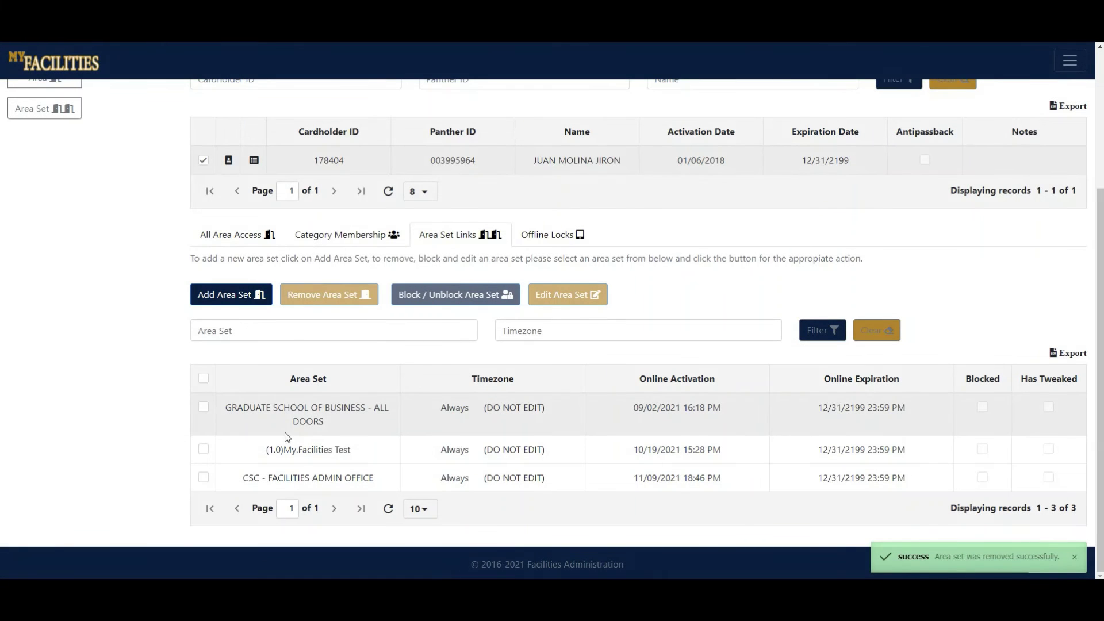
Unblock the (1.0)My.Facilities Test area set via Block / Unblock Area Set.
{"action": "left_click", "coordinate": [203, 449]}
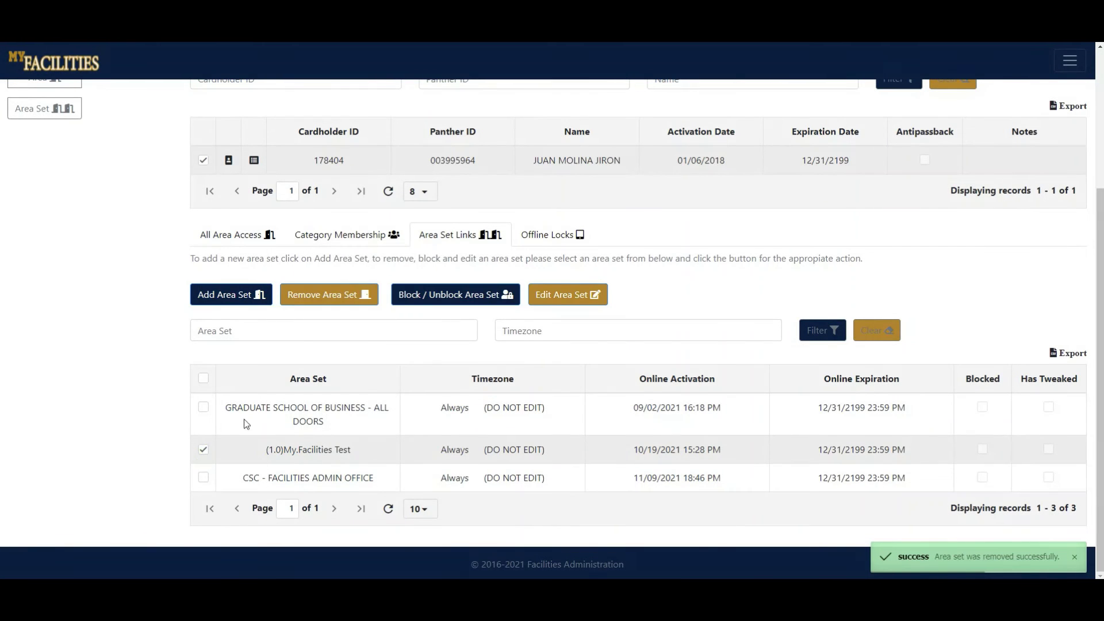
{"action": "left_click", "coordinate": [442, 304]}
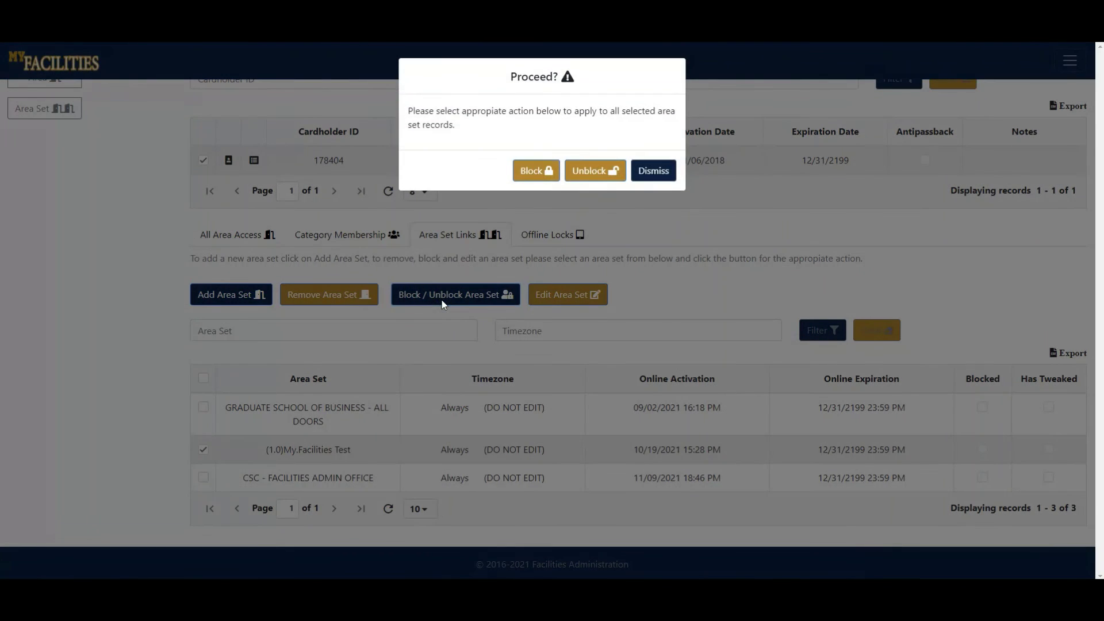
{"action": "left_click", "coordinate": [589, 170]}
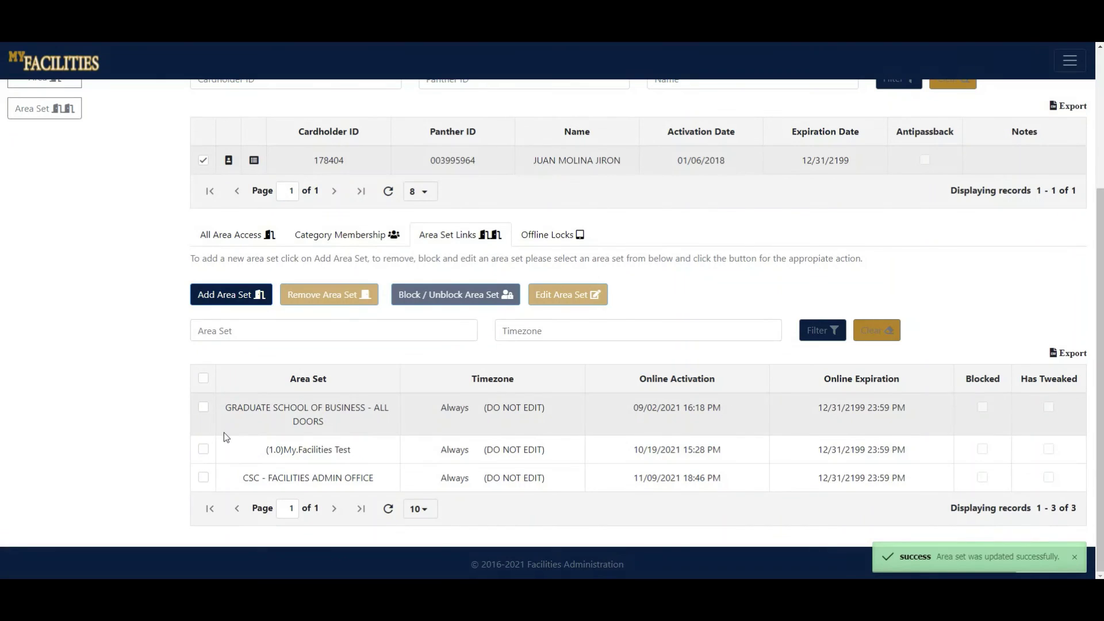
{"action": "left_click", "coordinate": [205, 453]}
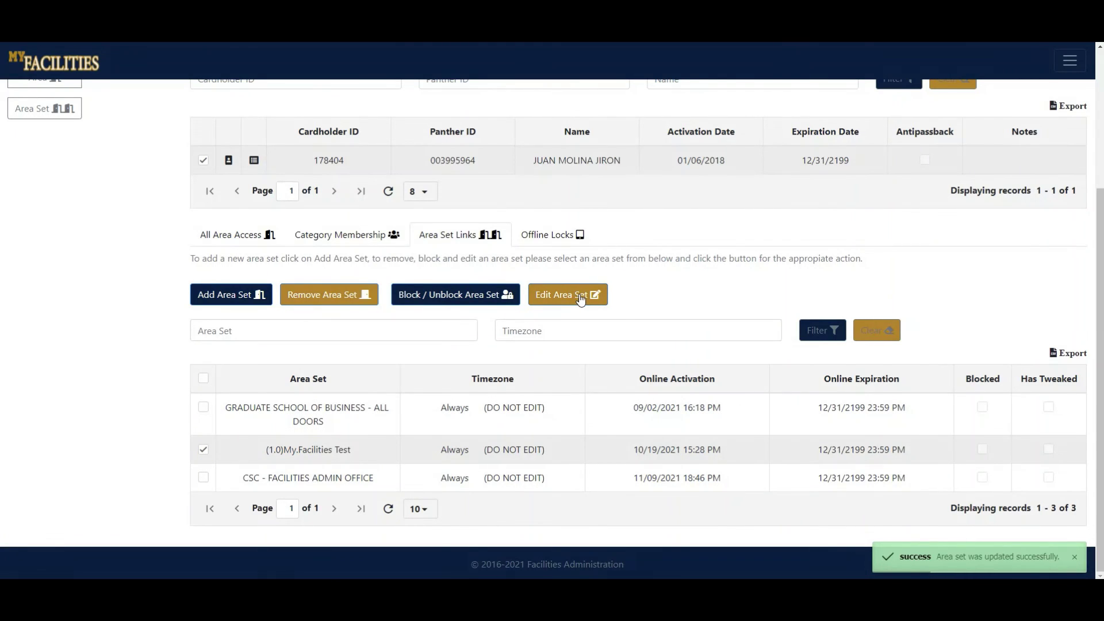
Set the (1.0)My.Facilities Test online expiration to 12/30/2199 and update the area set.
{"action": "left_click", "coordinate": [579, 295]}
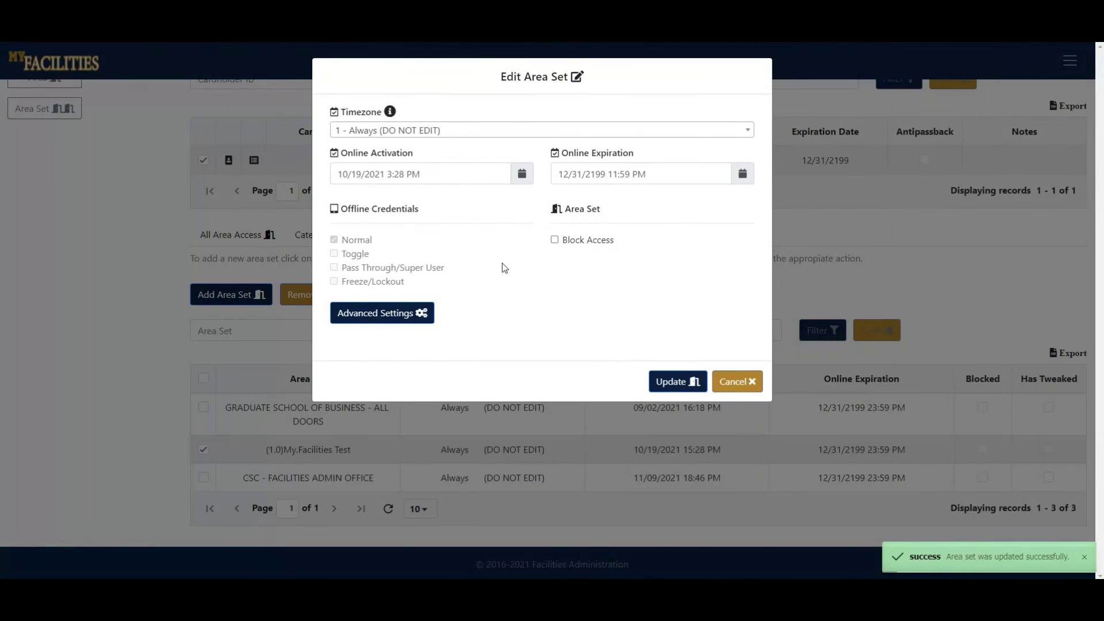
{"action": "left_click", "coordinate": [742, 173]}
{"action": "left_click", "coordinate": [581, 304]}
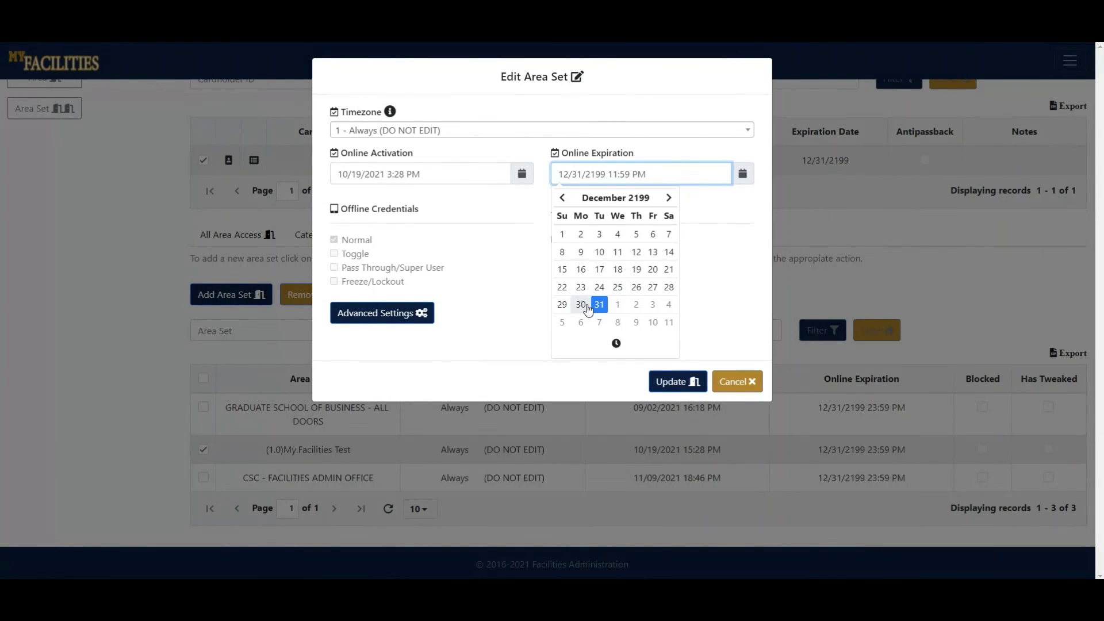
{"action": "left_click", "coordinate": [699, 352]}
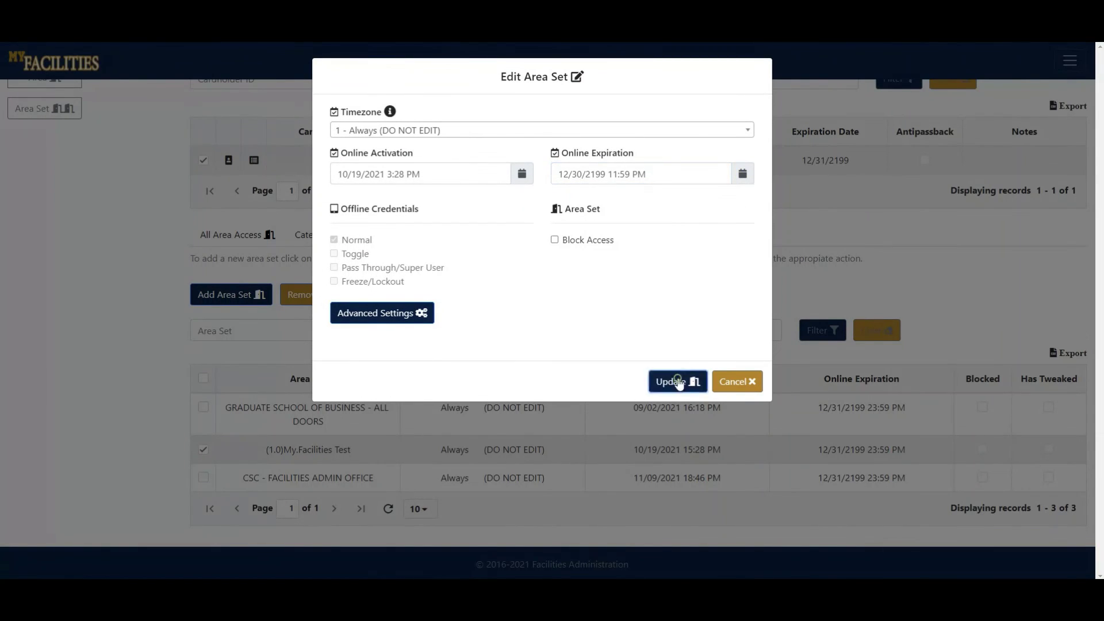
{"action": "left_click", "coordinate": [676, 382]}
Toggle the GRADUATE SCHOOL OF BUSINESS and test area set rows, leaving none selected.
{"action": "left_click", "coordinate": [204, 408]}
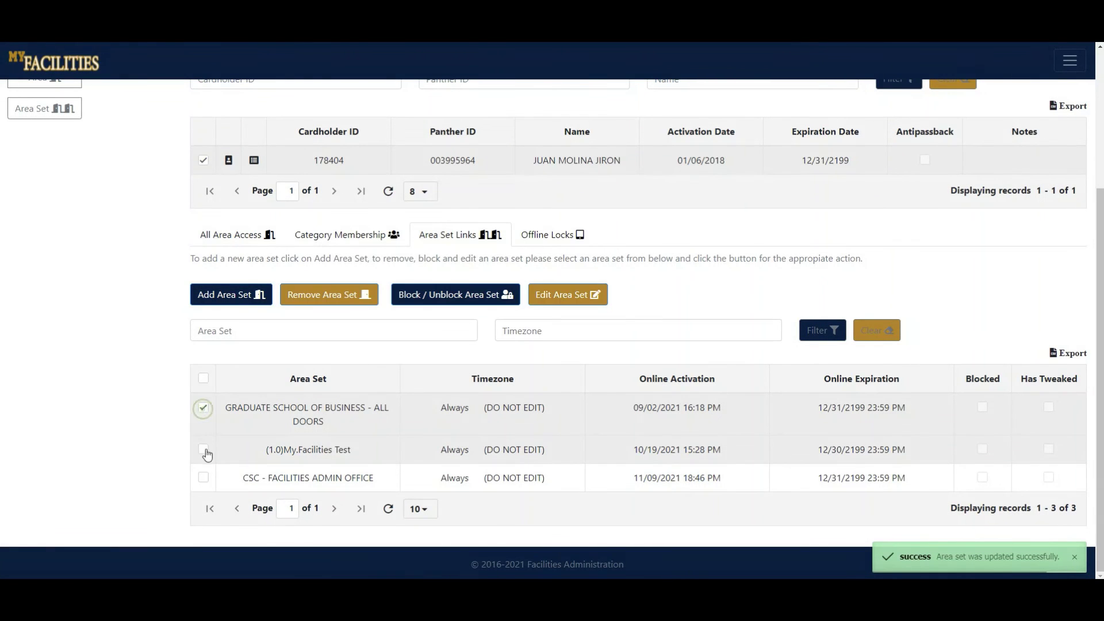
{"action": "left_click", "coordinate": [204, 449]}
{"action": "left_click", "coordinate": [205, 409]}
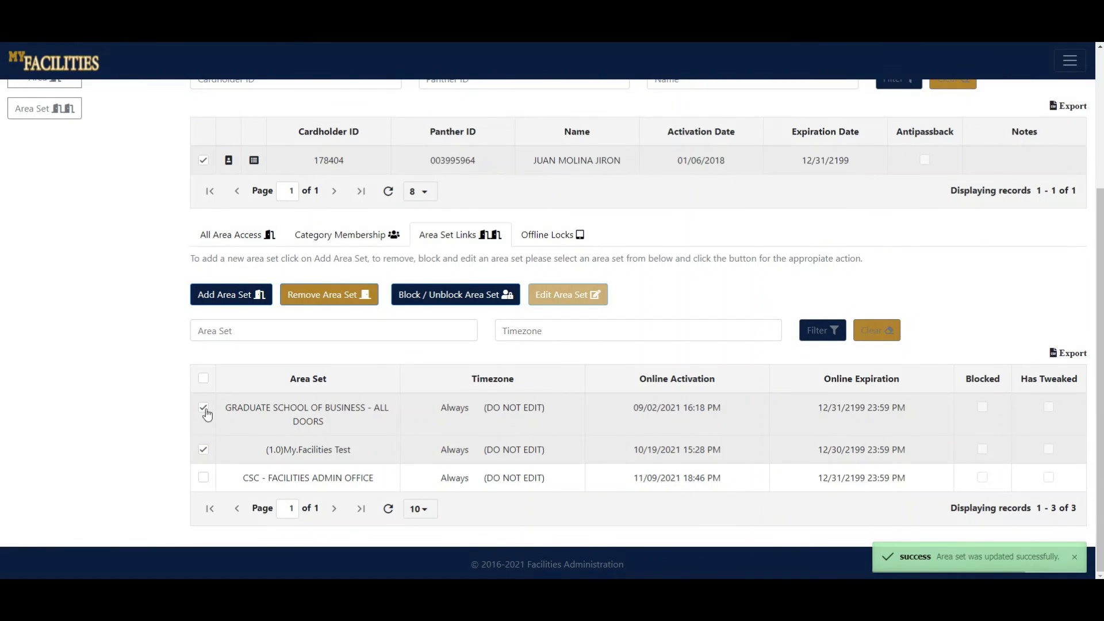
{"action": "left_click", "coordinate": [204, 449]}
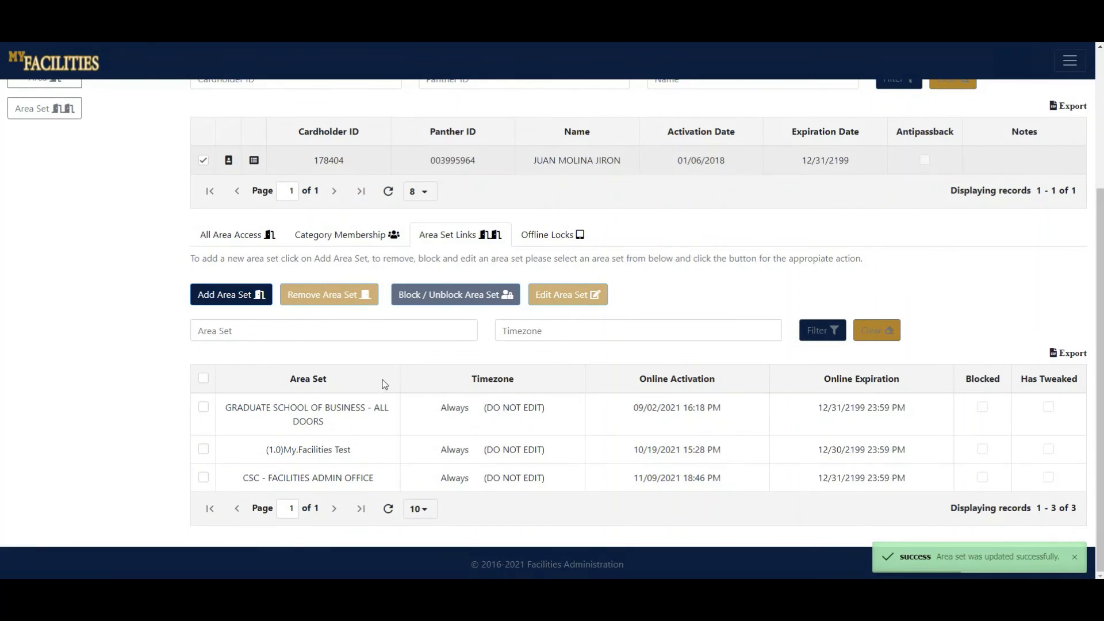